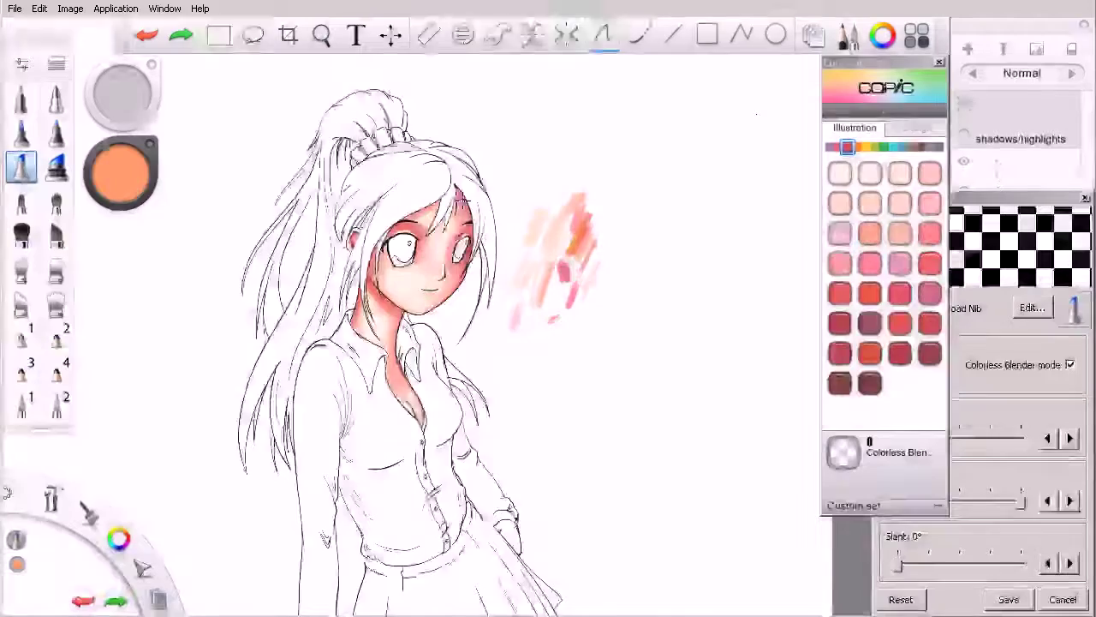
Step: Choose the R02 Flesh marker color and turn off Colorless Blender mode, undoing the trial stroke in the swatch area
scroll(460, 200, up, 2)
drag(477, 275, 570, 279)
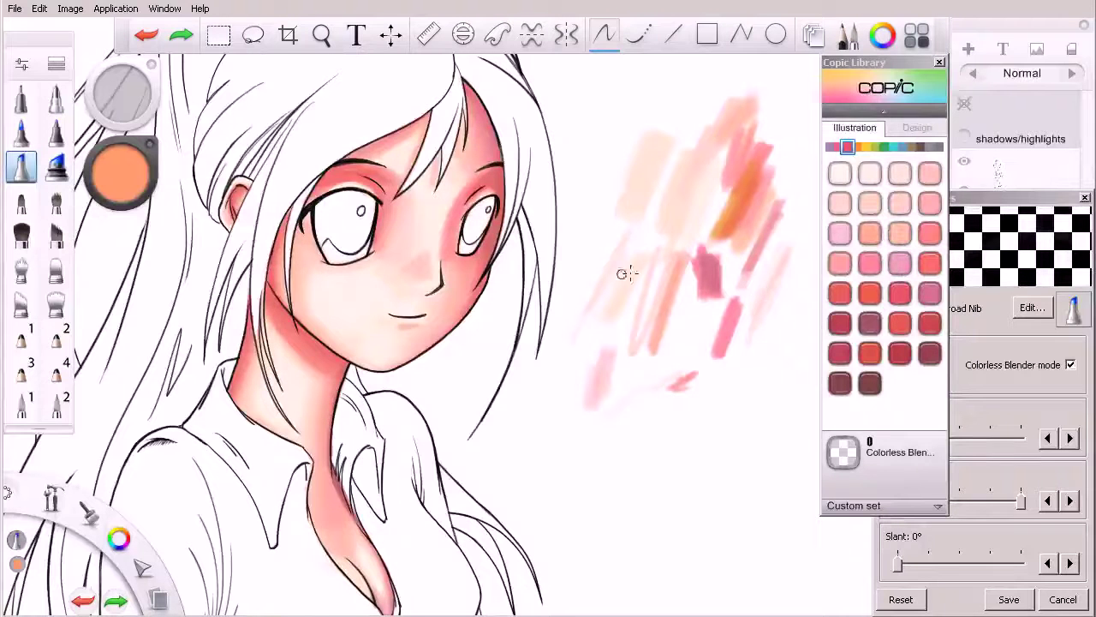
click(871, 232)
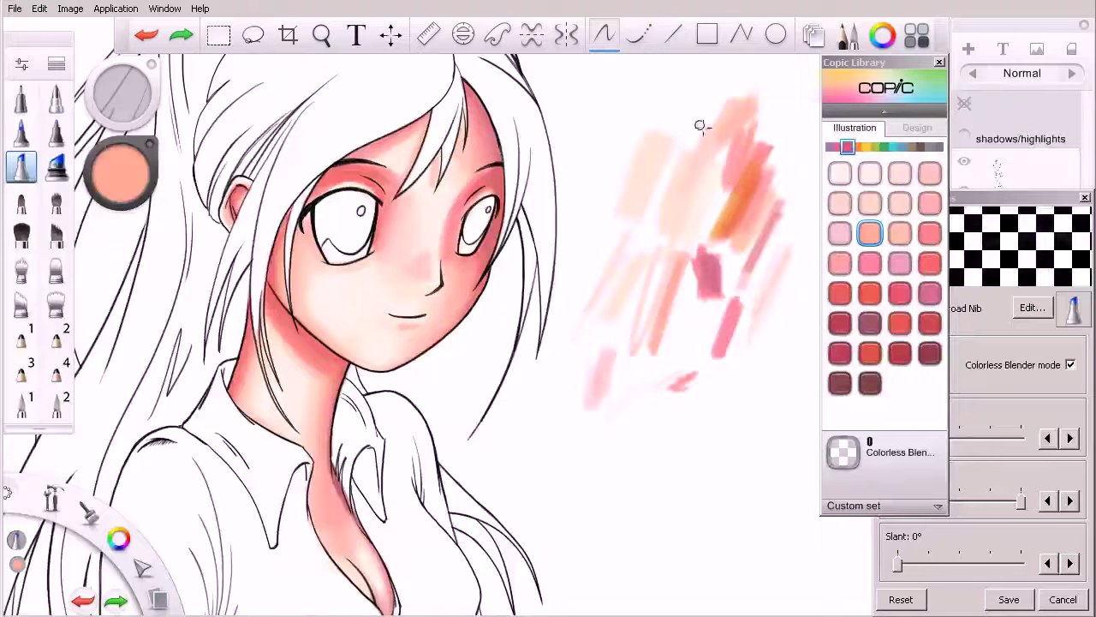
click(1070, 364)
mouse_move(676, 137)
mouse_down()
mouse_move(688, 103)
mouse_move(685, 125)
mouse_move(693, 110)
mouse_up()
key(ctrl+z)
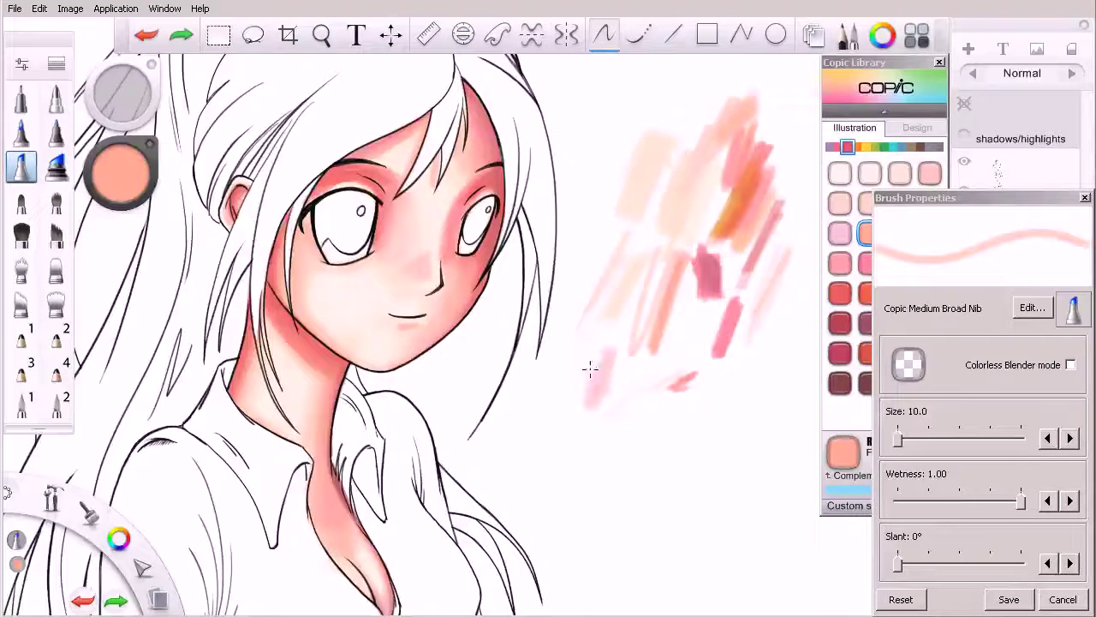
Step: Set the brush size to 30 and paint a broad flesh-colored test swatch among the color samples beside the face
key(bracketright)
key(bracketright)
key(bracketright)
key(bracketright)
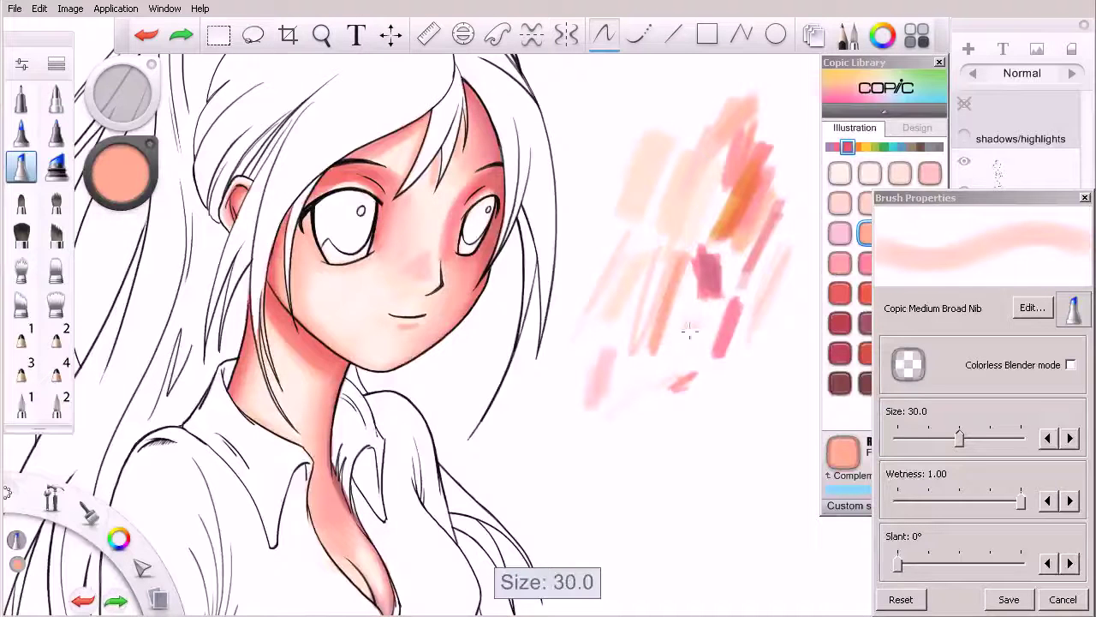
drag(693, 324, 673, 405)
mouse_move(691, 328)
mouse_down()
mouse_move(663, 424)
mouse_move(651, 424)
mouse_up()
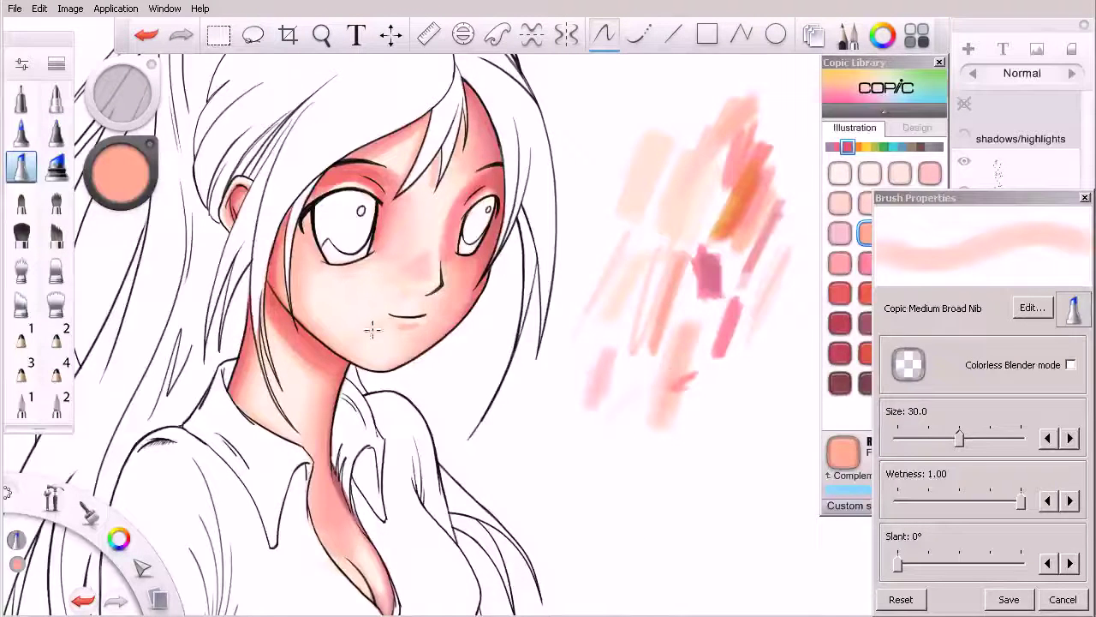
Step: Reduce the brush size to 15 and try flesh-colored strokes on the forehead beside the bangs, undoing them
key(bracketleft)
key(bracketleft)
key(bracketleft)
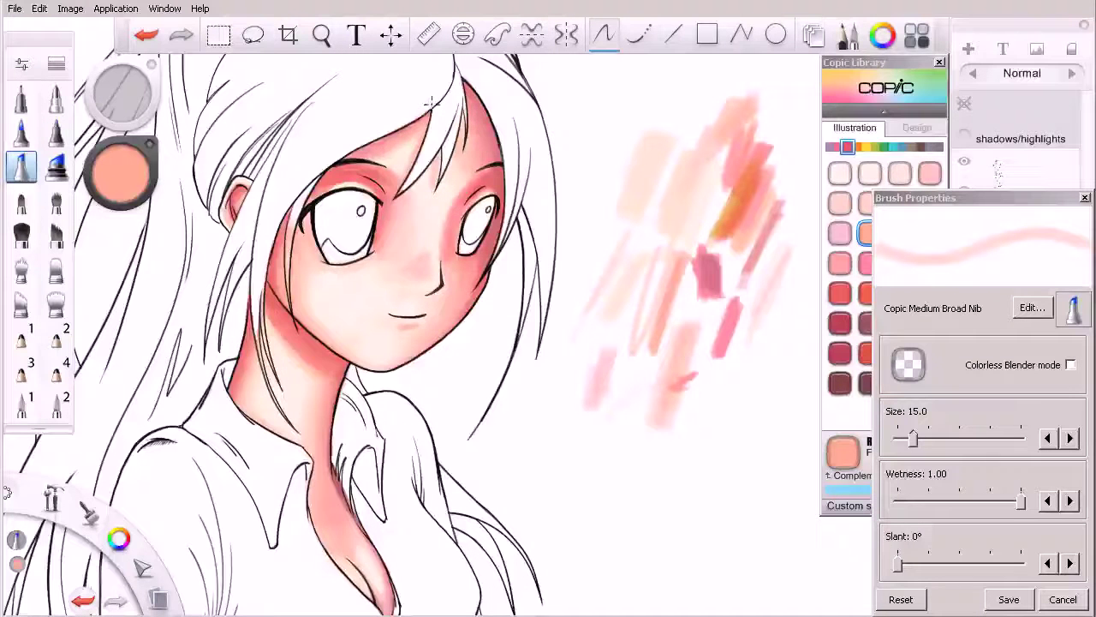
mouse_move(463, 82)
mouse_down()
mouse_move(479, 133)
mouse_move(463, 107)
mouse_move(468, 178)
mouse_move(464, 139)
mouse_move(448, 181)
mouse_move(457, 144)
mouse_up()
key(ctrl+z)
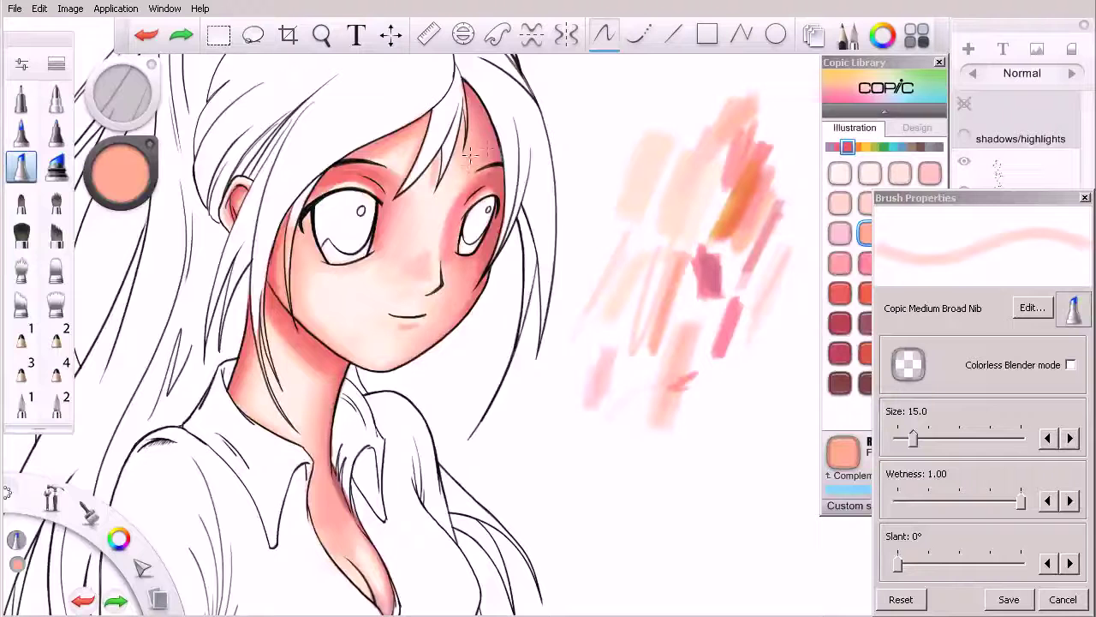
drag(469, 172, 457, 186)
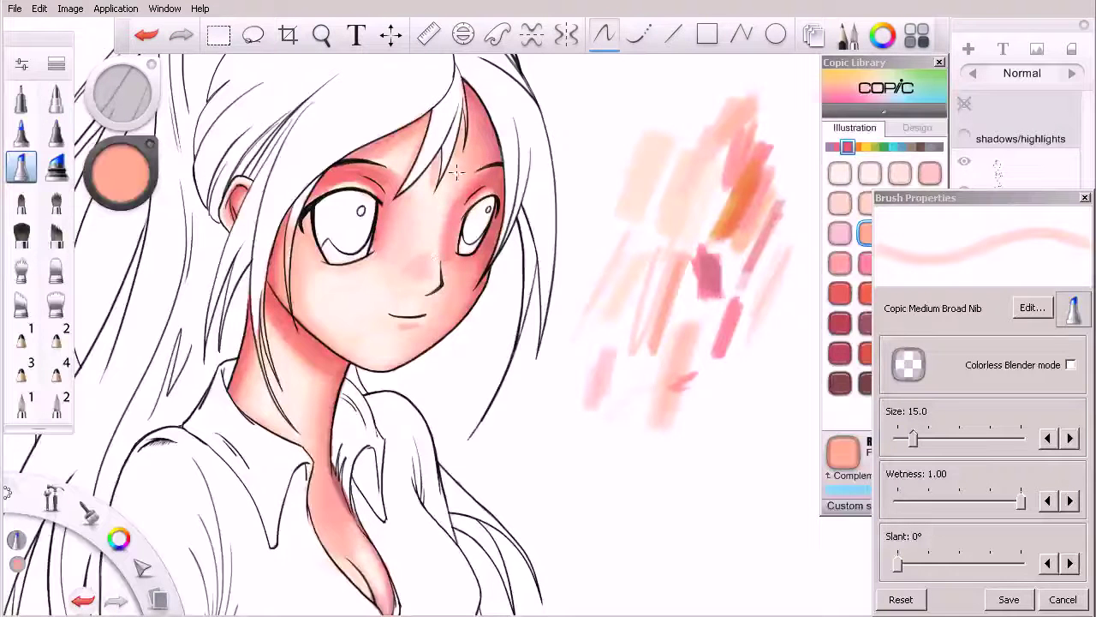
key(ctrl+z)
Step: Blend the forehead color in Colorless Blender mode, and add and blend a touch of R02 Flesh below the mouth
click(1071, 365)
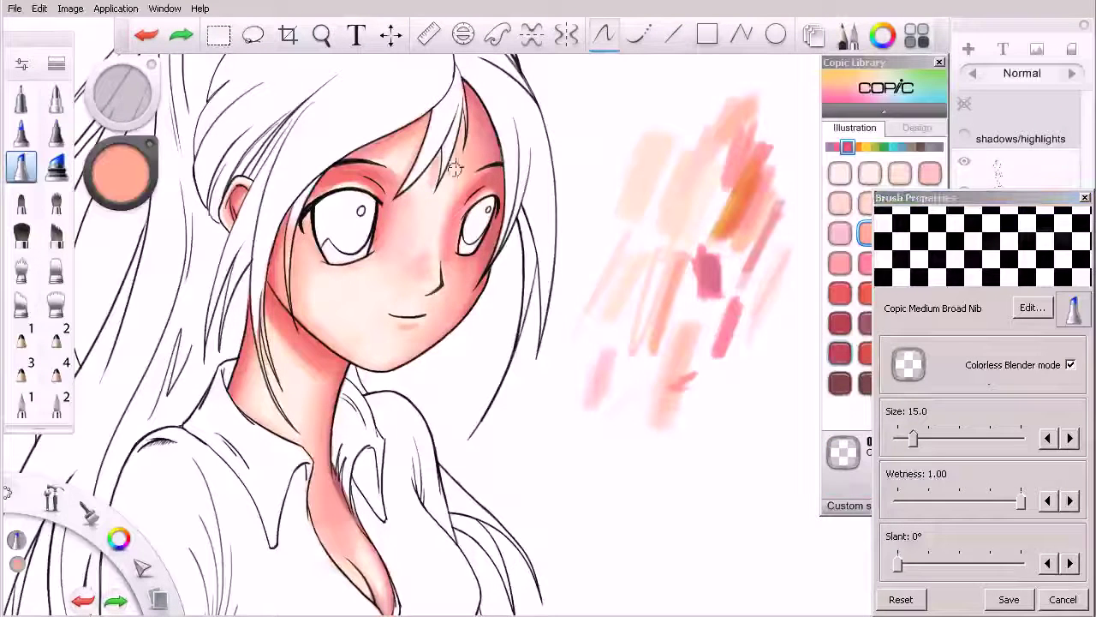
drag(462, 165, 467, 165)
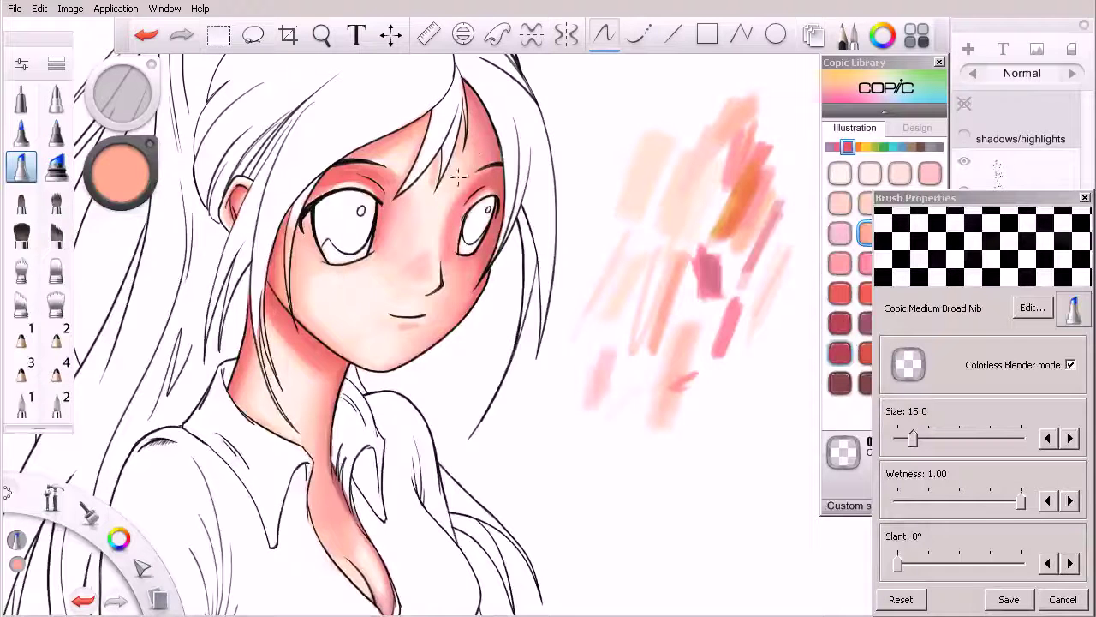
click(1070, 365)
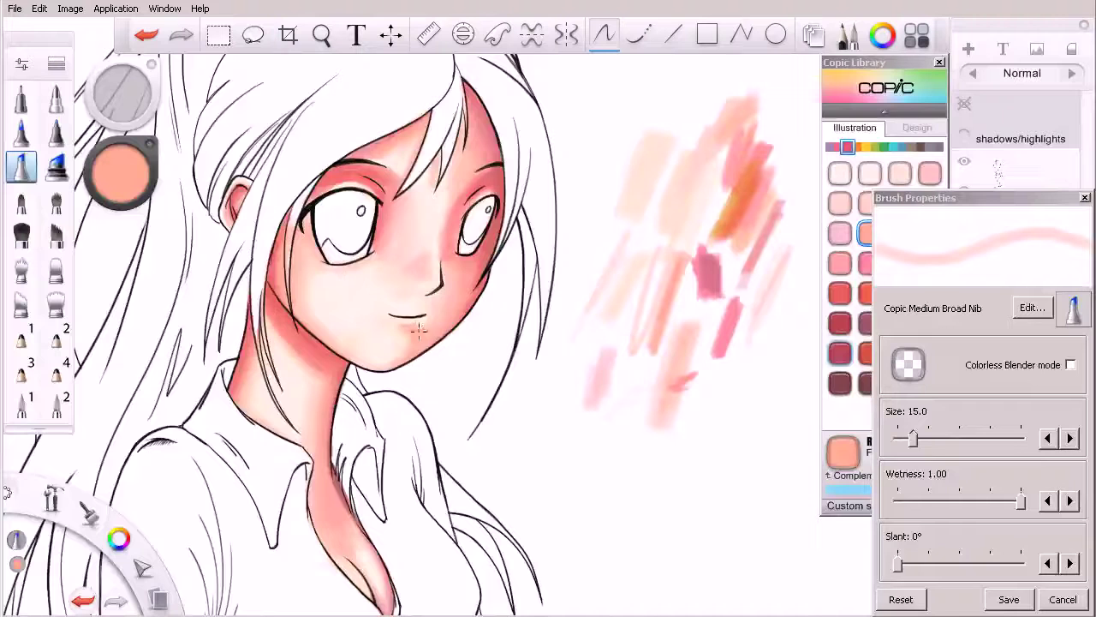
click(1070, 364)
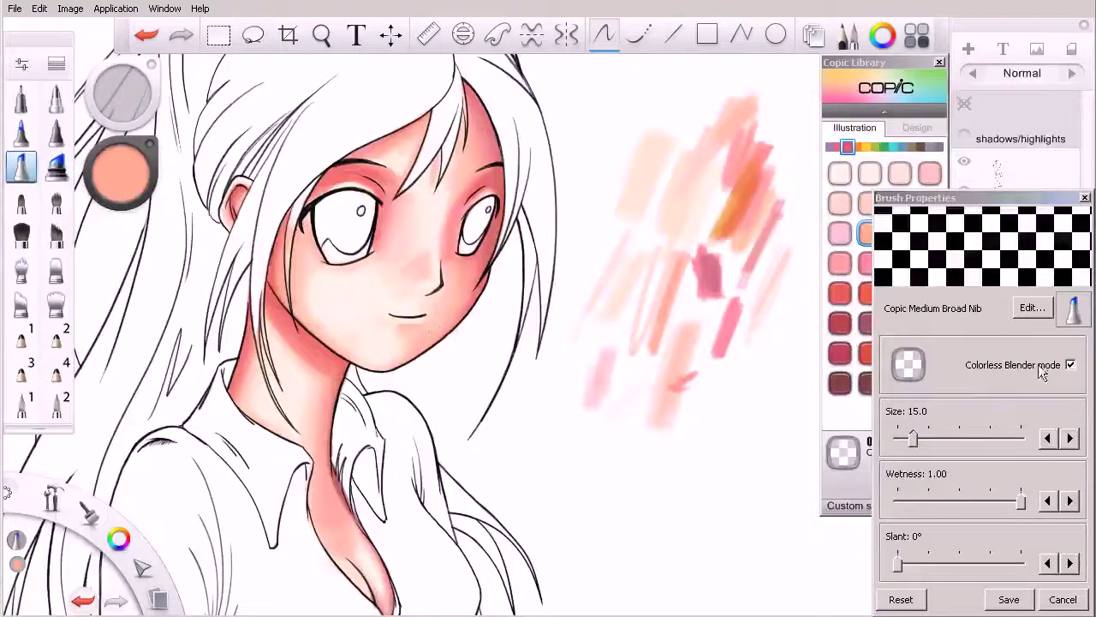
Step: Shade the jawline from the cheek around the chin with R22 Light Prawn, with Colorless Blender mode off
click(1070, 365)
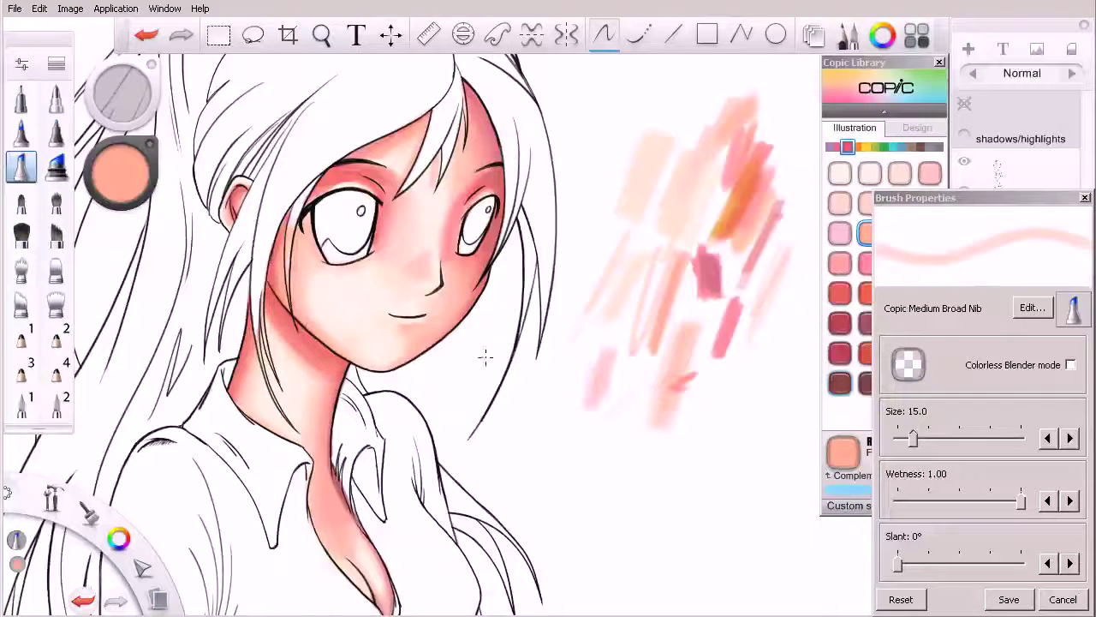
click(899, 231)
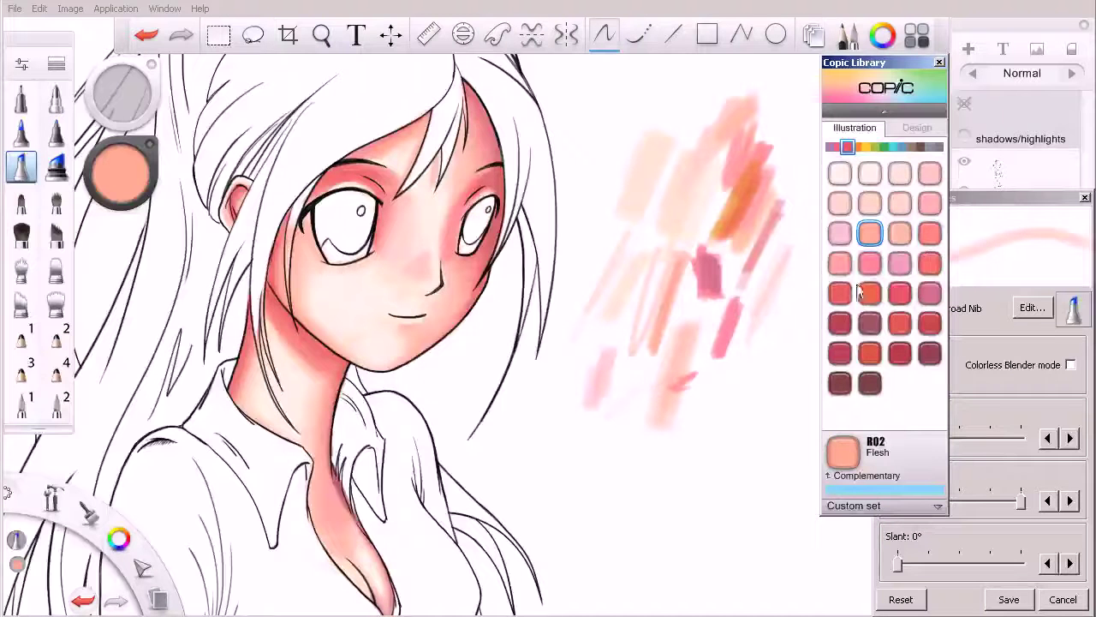
click(928, 235)
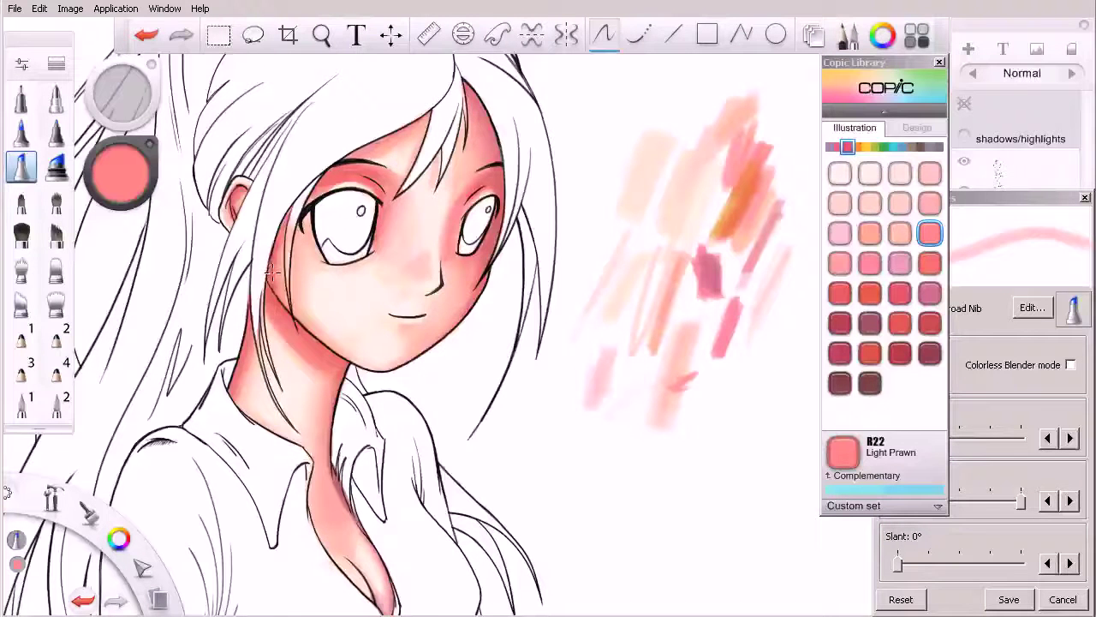
drag(301, 317, 363, 361)
drag(272, 259, 353, 364)
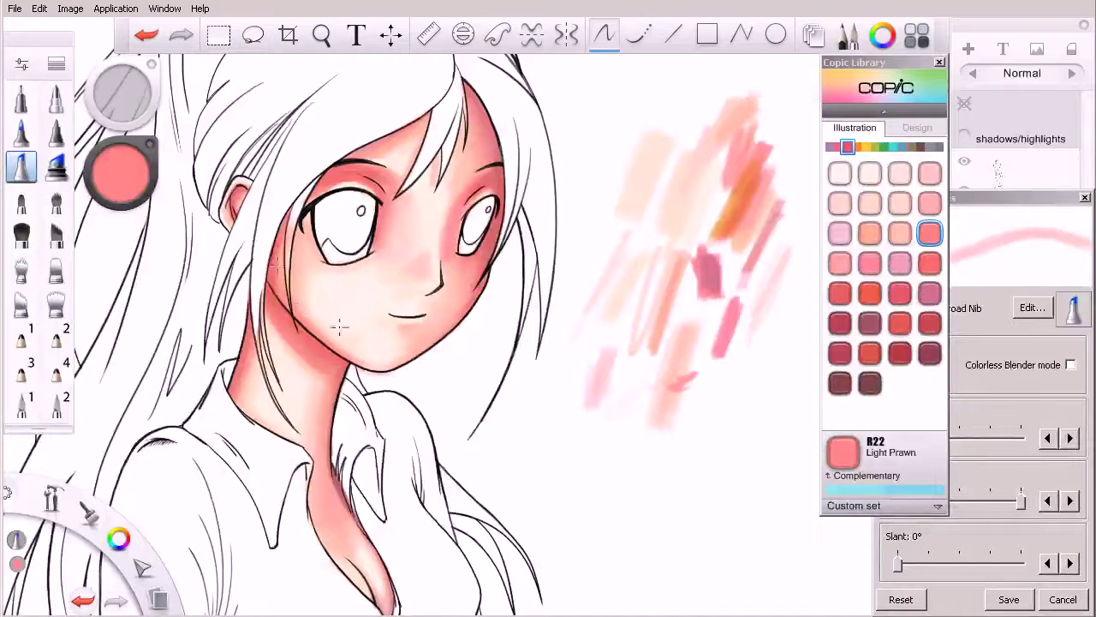
mouse_move(363, 364)
mouse_down()
mouse_move(397, 364)
mouse_move(428, 339)
mouse_move(379, 368)
mouse_move(425, 350)
mouse_move(460, 319)
mouse_move(488, 268)
mouse_move(436, 339)
mouse_move(374, 373)
mouse_move(404, 363)
mouse_move(462, 307)
mouse_up()
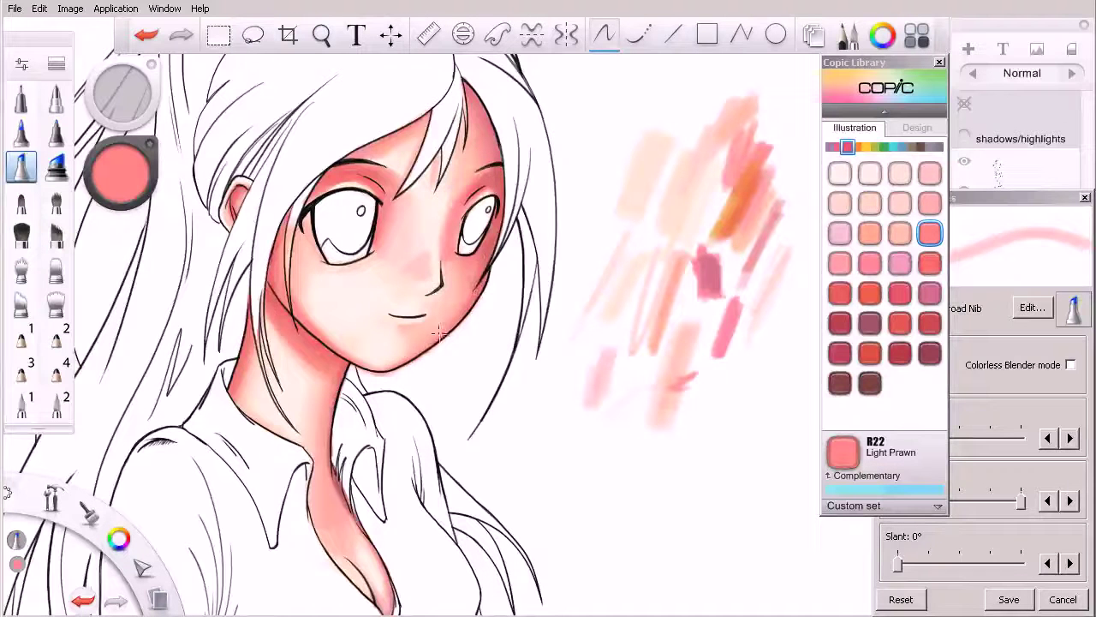
drag(380, 368, 472, 279)
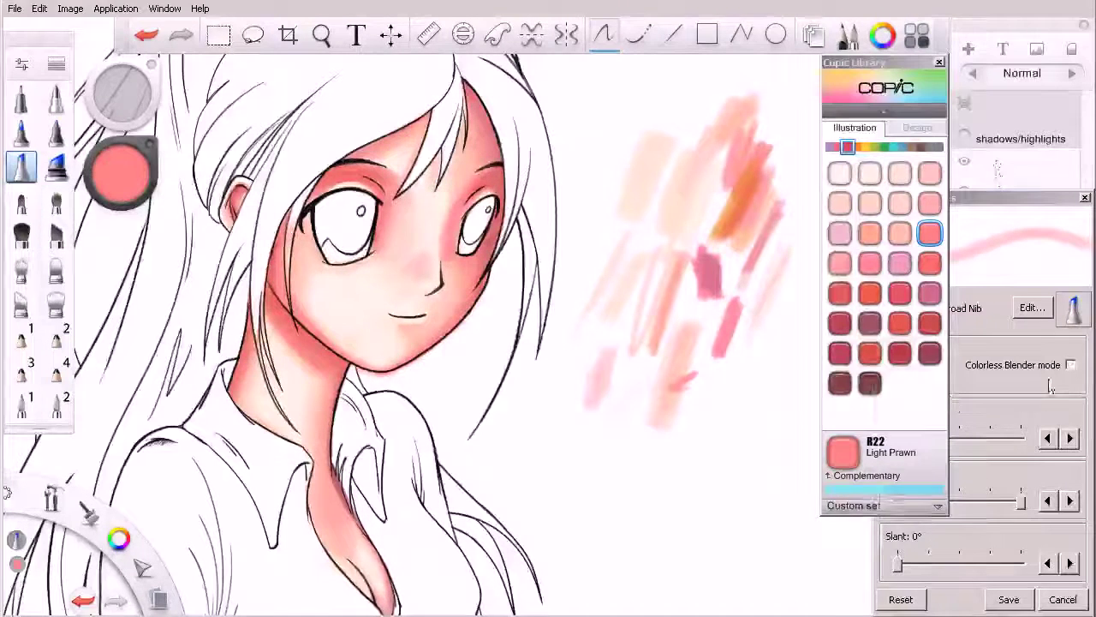
Step: Soften the jawline shading with the Colorless Blender at size 10, erase the spill outside the chin, and return to the Medium Broad Nib
click(1070, 365)
key([)
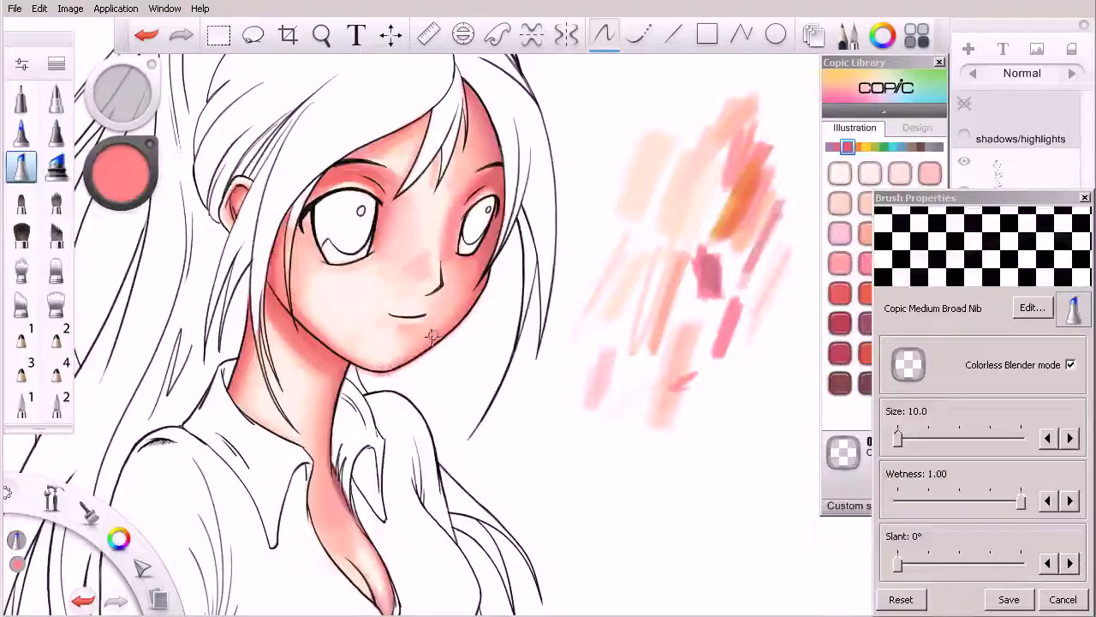
key(e)
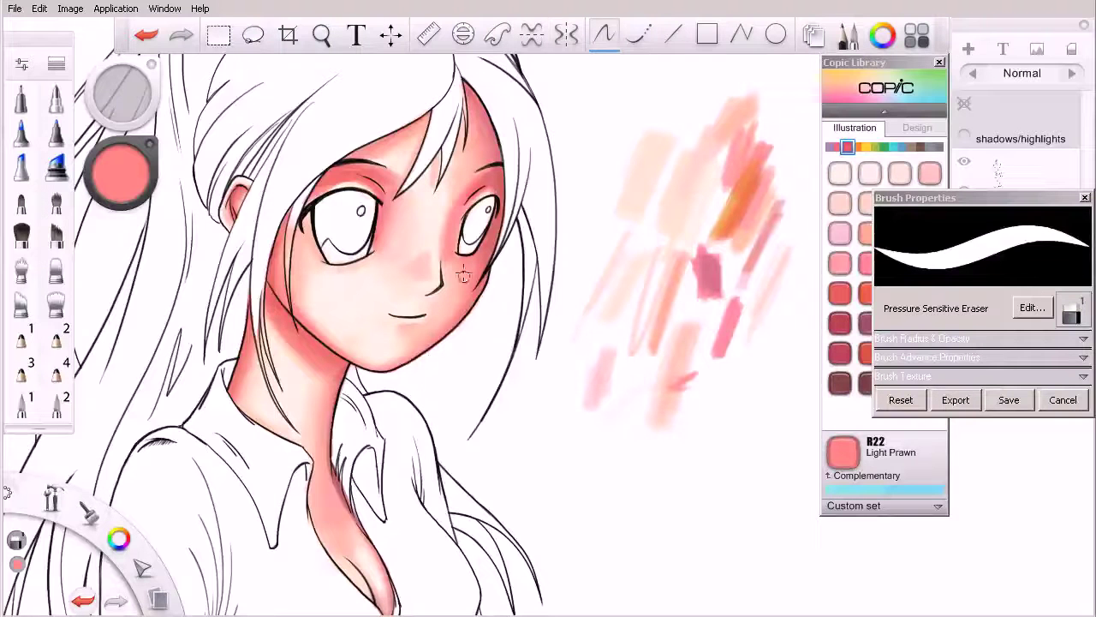
click(22, 167)
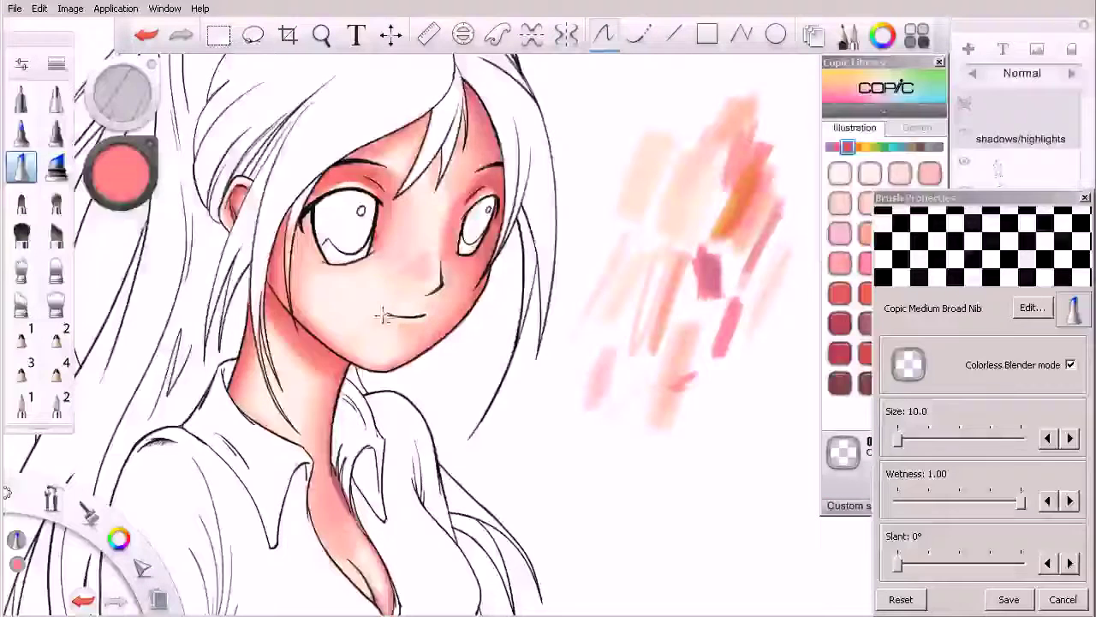
click(57, 65)
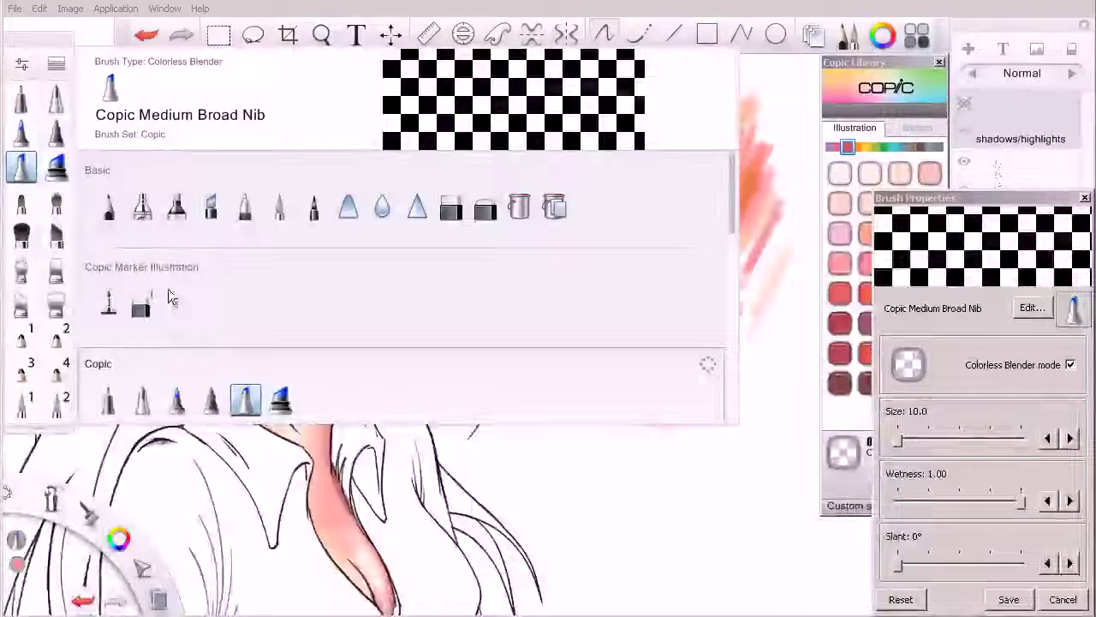
click(57, 64)
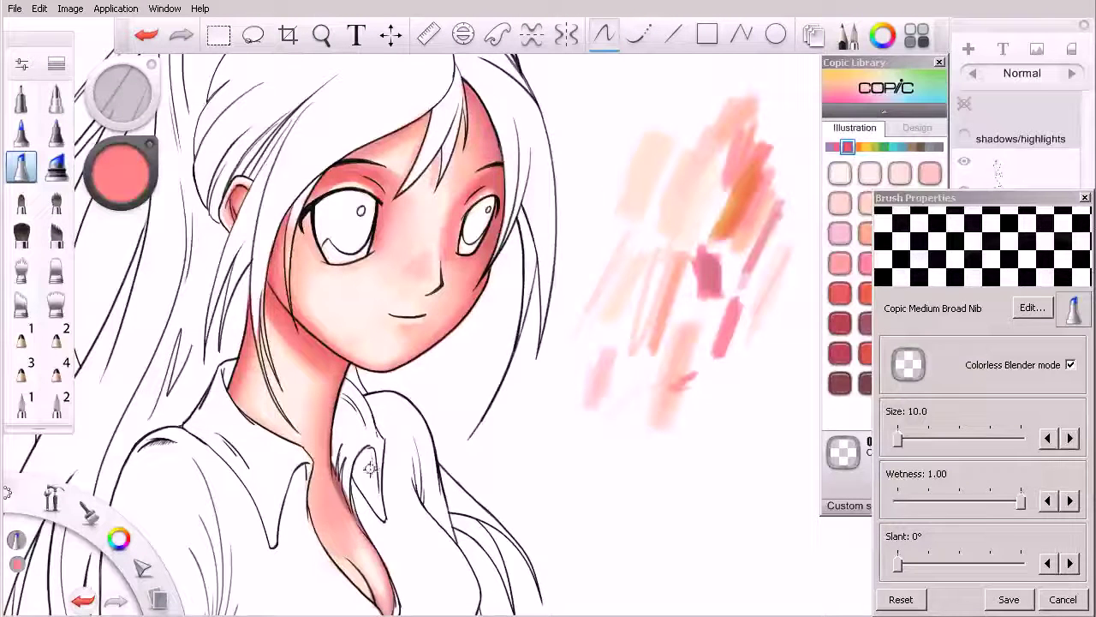
key(e)
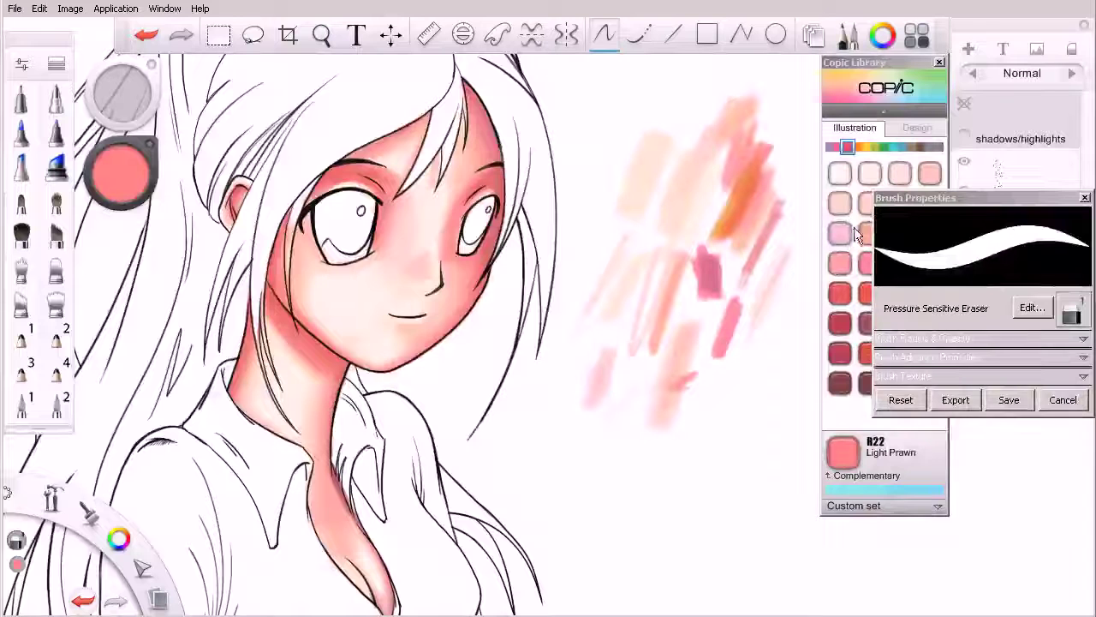
click(918, 113)
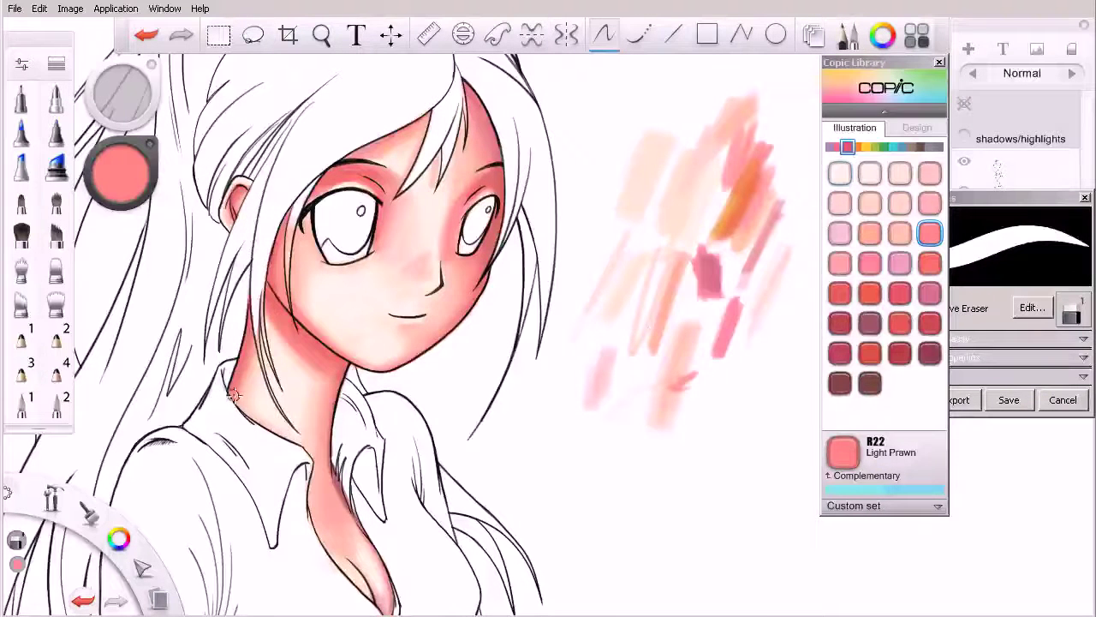
key(ctrl+z)
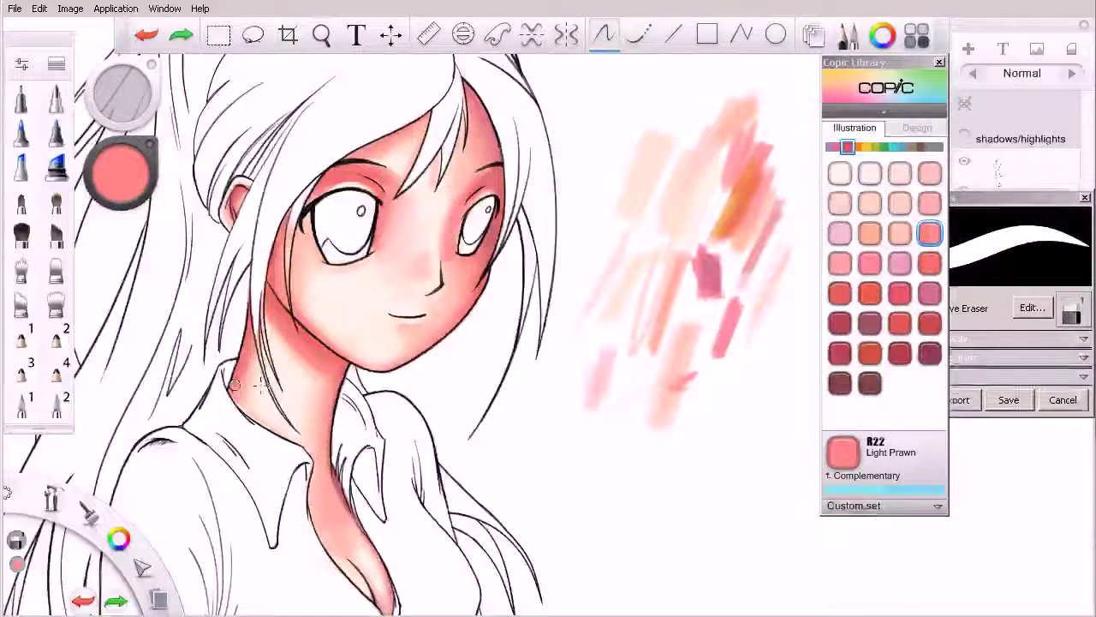
Step: Shade the base of the neck along the shirt collar with R22 Light Prawn using the size 10 Medium Broad Nib without blending
key(s)
drag(233, 396, 230, 391)
click(1068, 366)
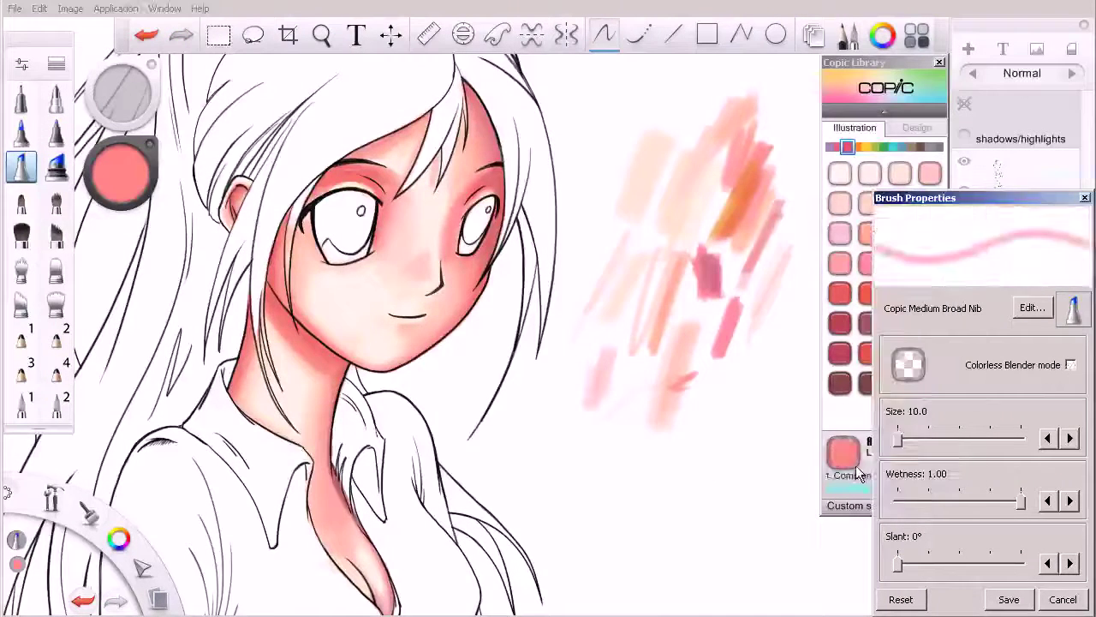
drag(229, 390, 290, 437)
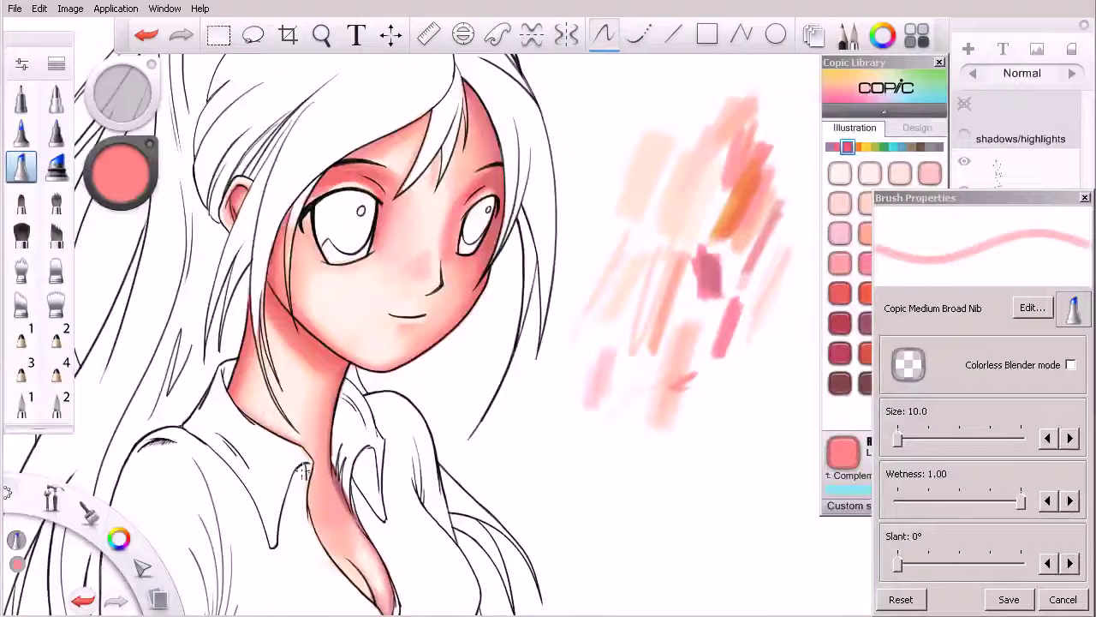
drag(233, 395, 299, 447)
drag(241, 395, 272, 430)
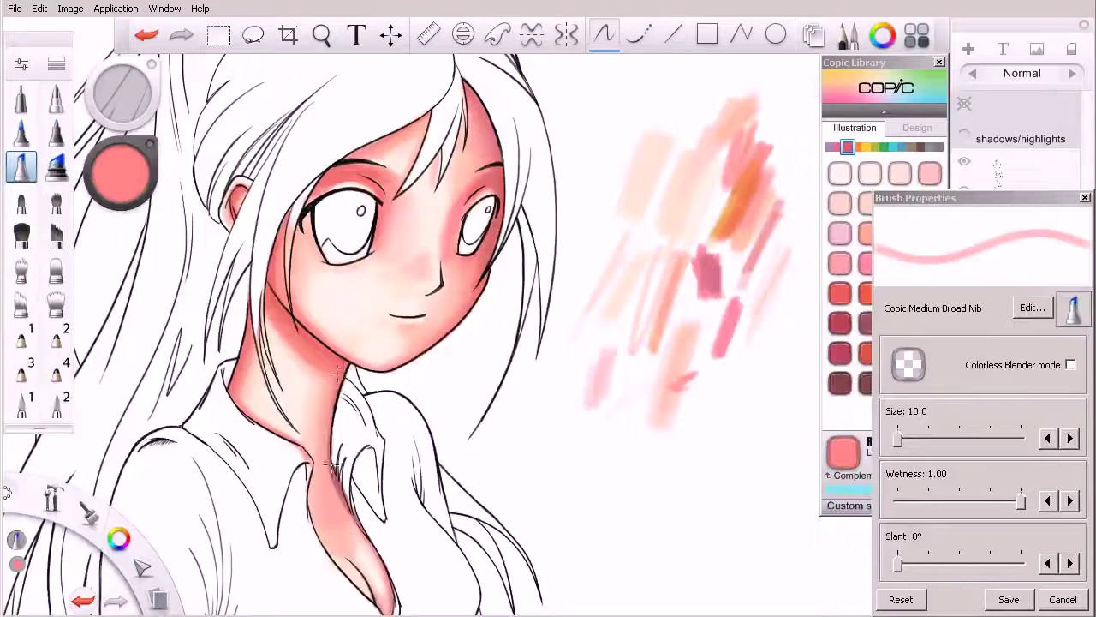
Step: Choose R56 Currant and paint a darker shadow under the jaw and down the side of the neck
drag(905, 62, 865, 64)
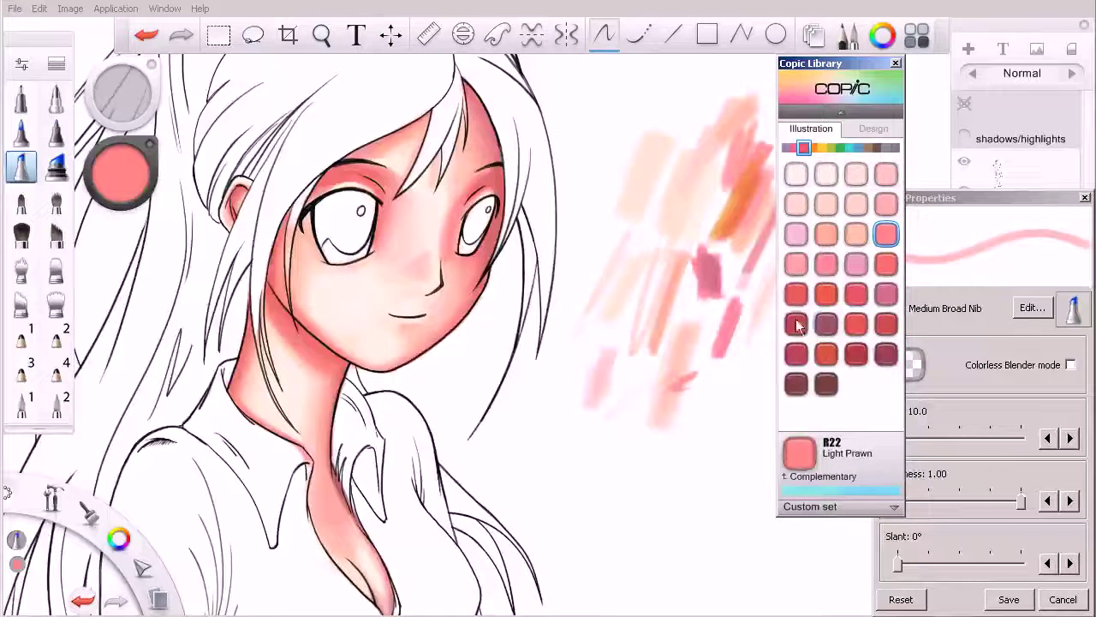
click(824, 325)
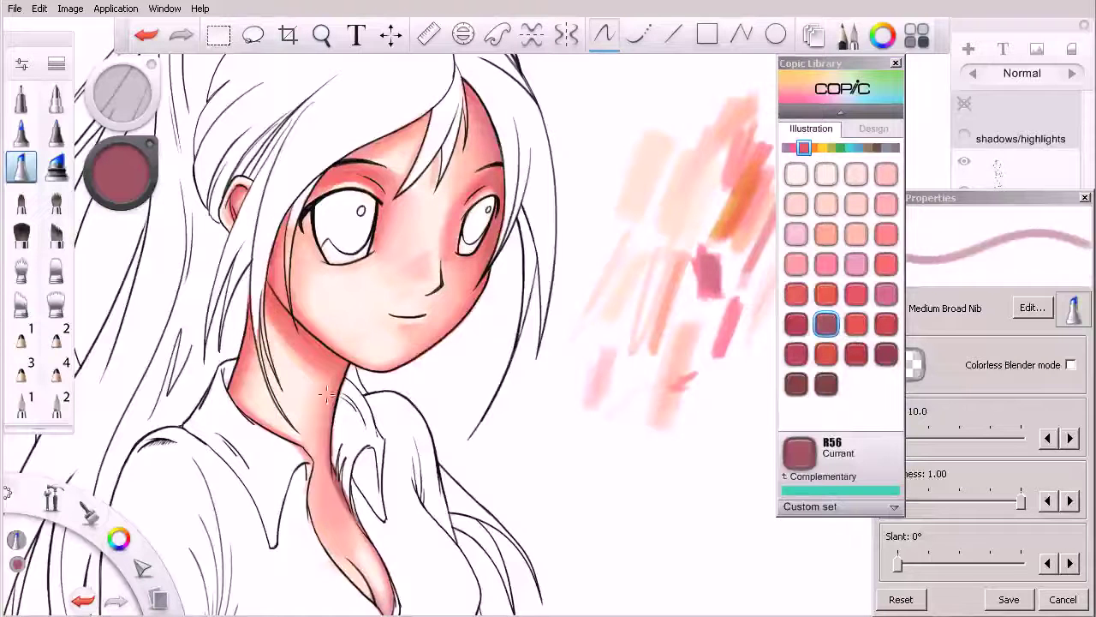
drag(344, 361, 329, 467)
drag(268, 286, 328, 347)
drag(268, 290, 333, 353)
key(ctrl+z)
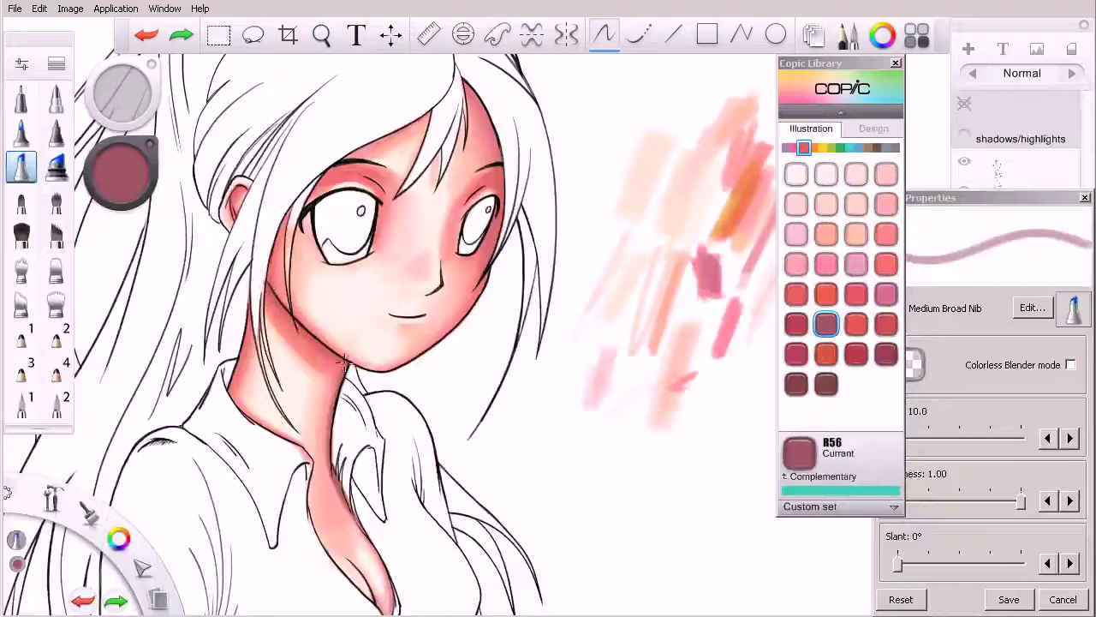
drag(307, 334, 264, 275)
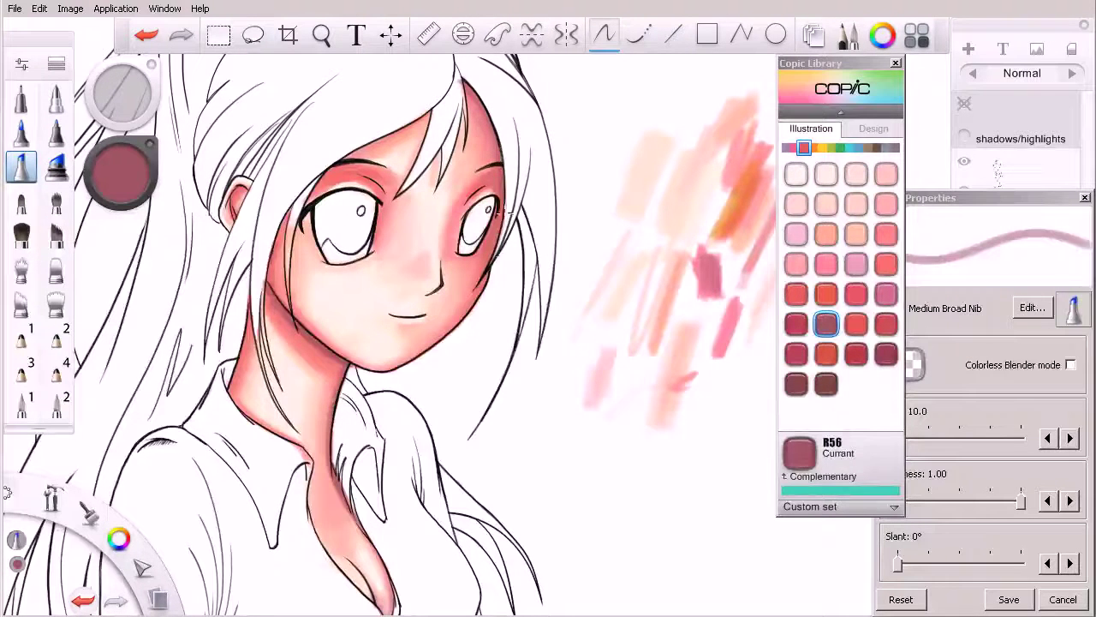
Step: Darken the far edge of the face from forehead to cheek with R56 Currant and check the overall shading
mouse_move(481, 102)
mouse_down()
mouse_move(503, 189)
mouse_move(488, 265)
mouse_move(479, 290)
mouse_move(412, 332)
mouse_move(480, 279)
mouse_move(487, 253)
mouse_move(459, 315)
mouse_move(392, 370)
mouse_move(481, 294)
mouse_up()
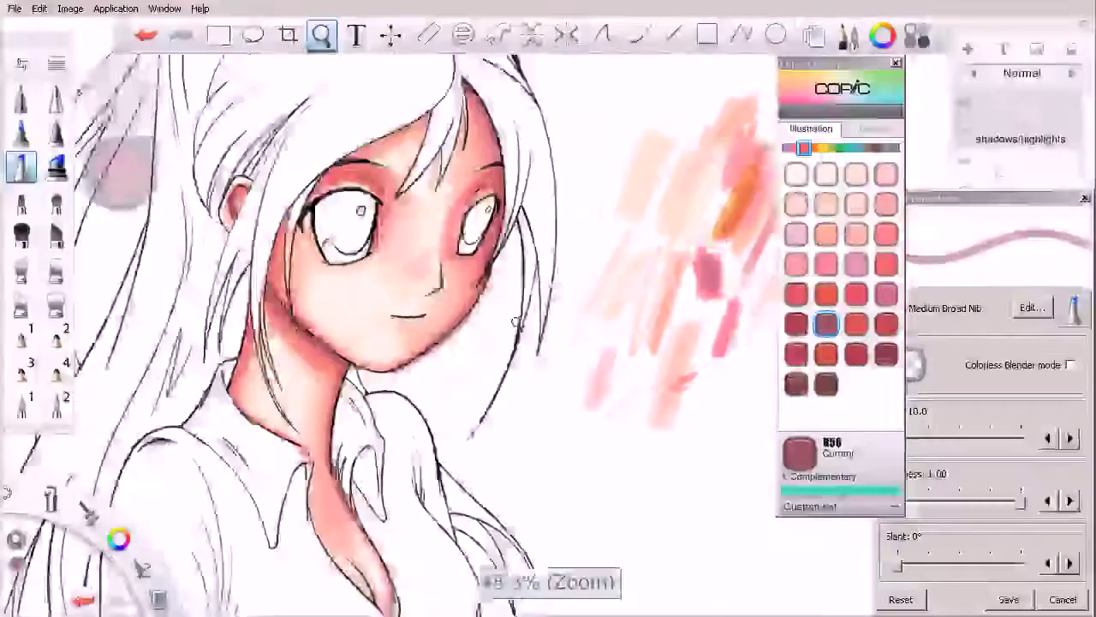
scroll(508, 327, down, 5)
scroll(514, 334, up, 5)
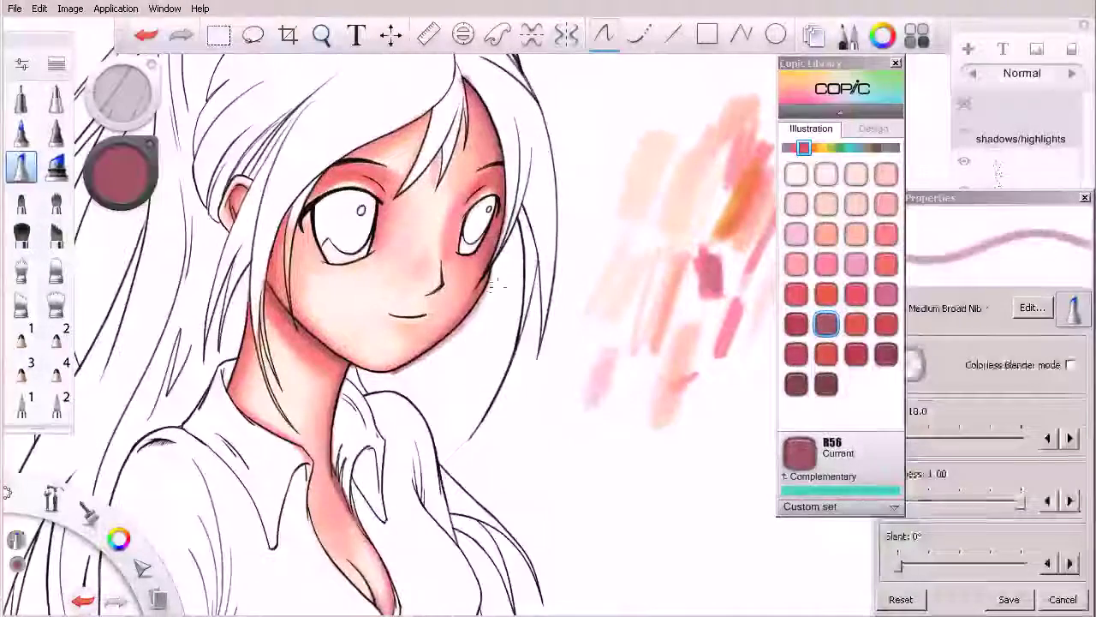
Step: Erase the shading spilled outside the far cheek, jawline and forehead hairline with the Pressure Sensitive Eraser
key(e)
mouse_move(491, 276)
mouse_down()
mouse_move(449, 340)
mouse_move(388, 377)
mouse_move(455, 340)
mouse_move(388, 369)
mouse_up()
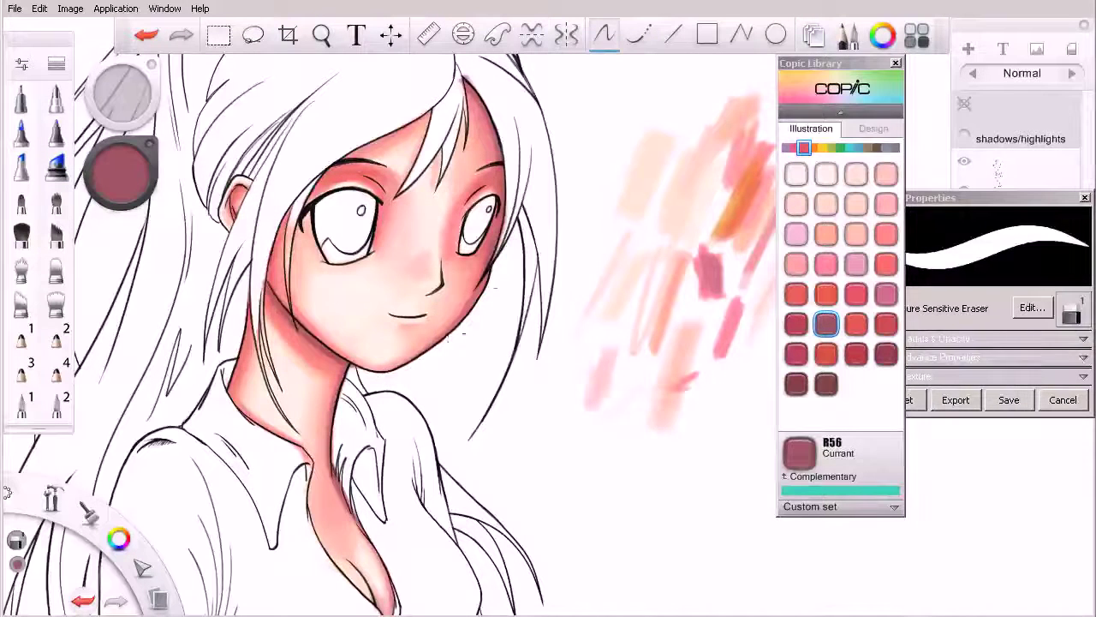
key(b)
key(e)
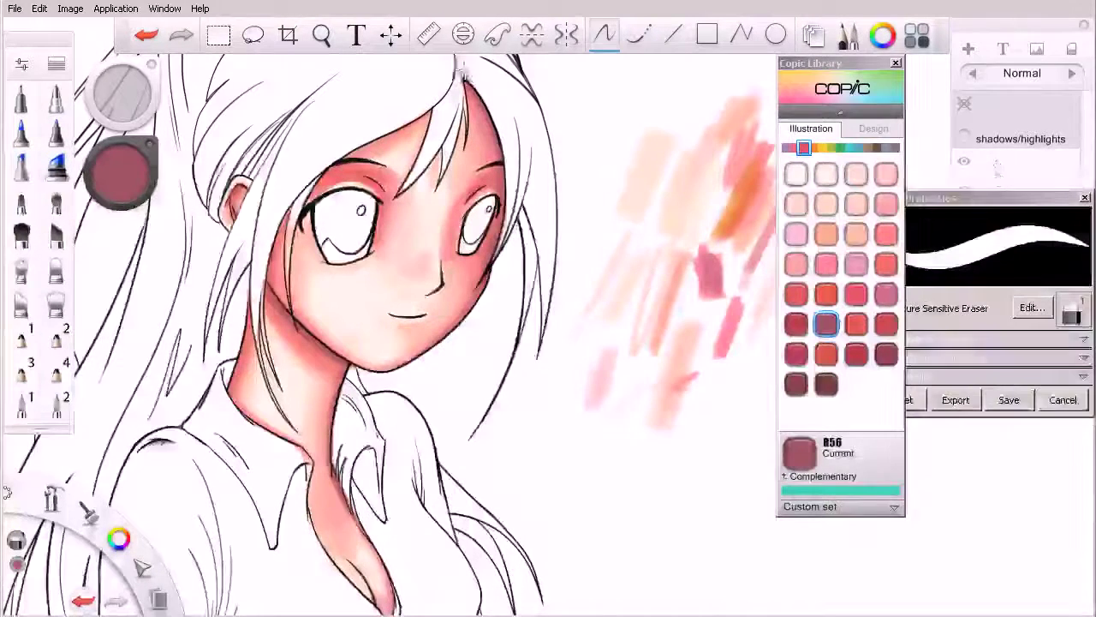
Step: Darken the near side of the face and the outer neck edge with R56 Currant, erasing the overspill onto the hair
key(b)
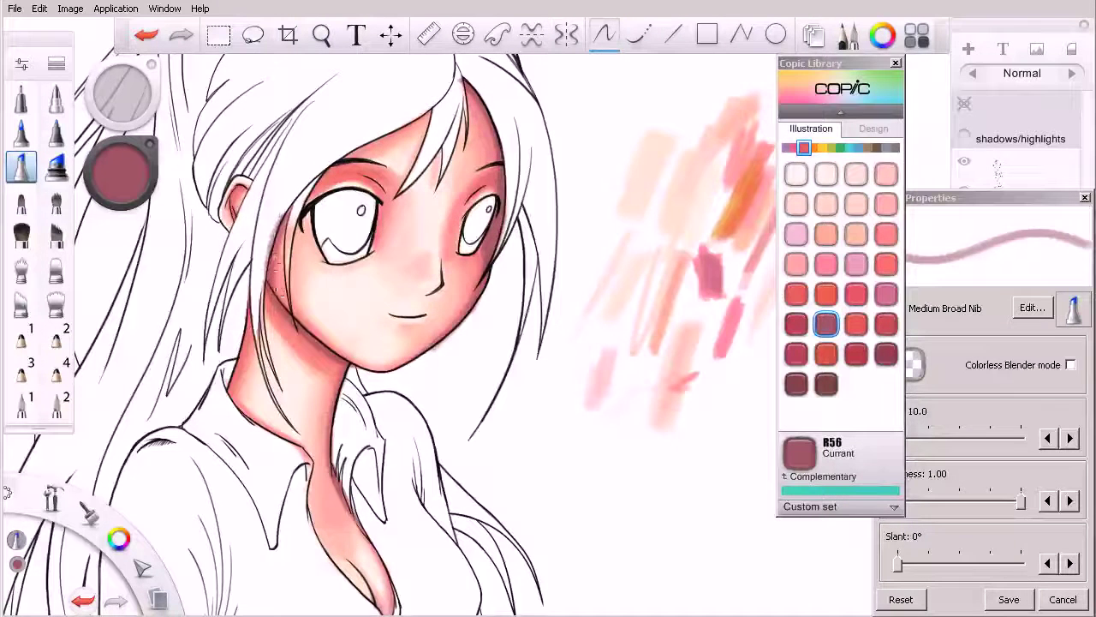
key(e)
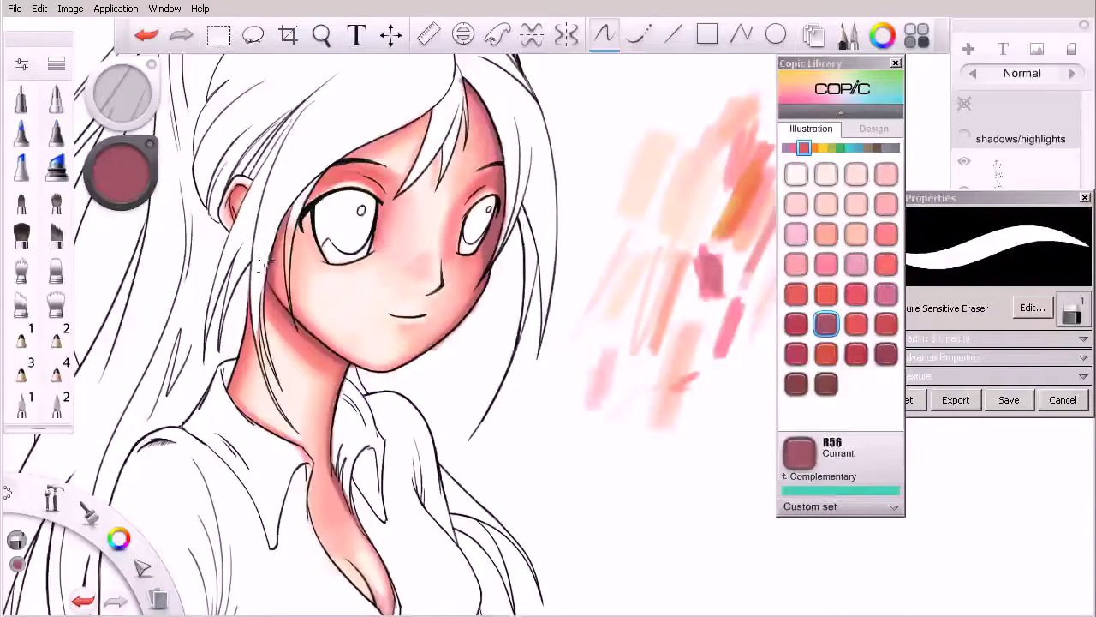
key(s)
drag(242, 326, 225, 388)
drag(249, 290, 234, 374)
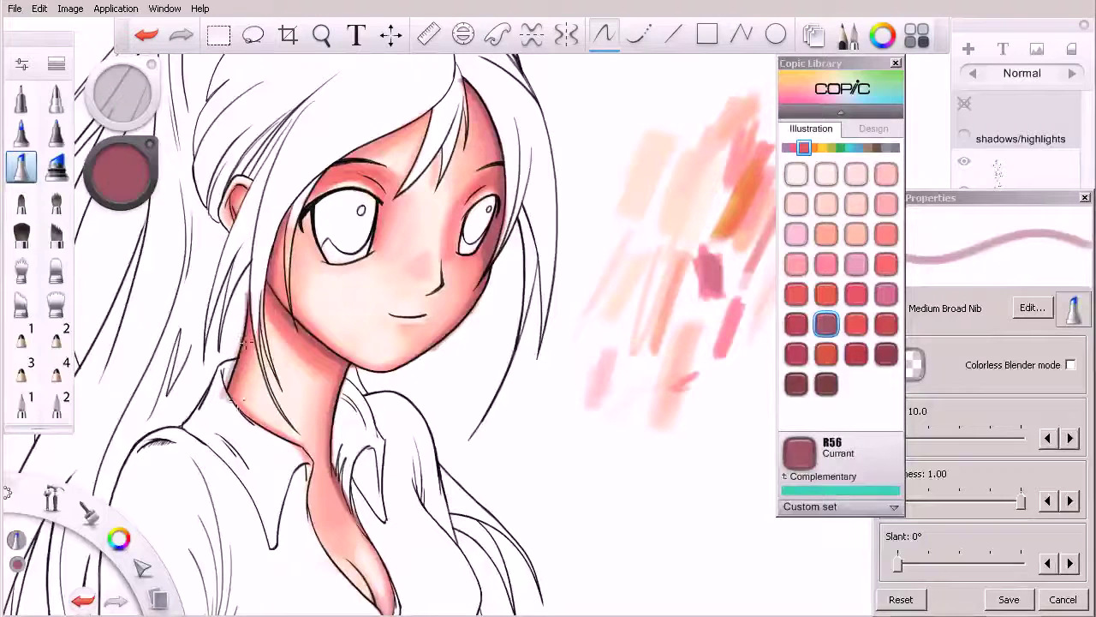
key(e)
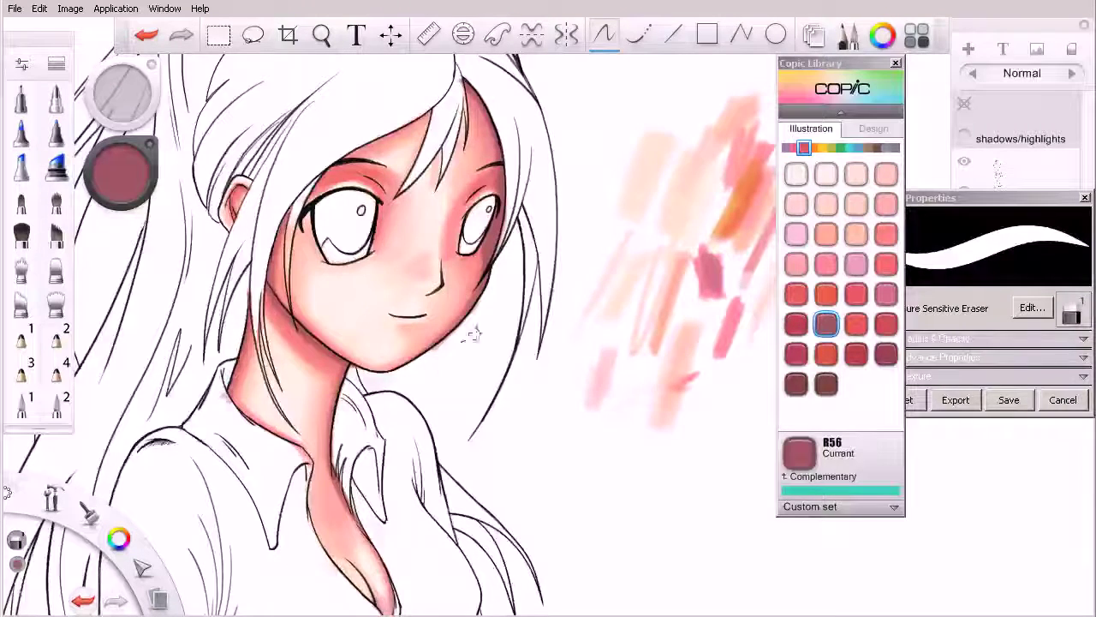
Step: Choose R22 Light Prawn for the size 10 Medium Broad Nib, test it on the swatches, and shade around the near eye
scroll(462, 346, down, 4)
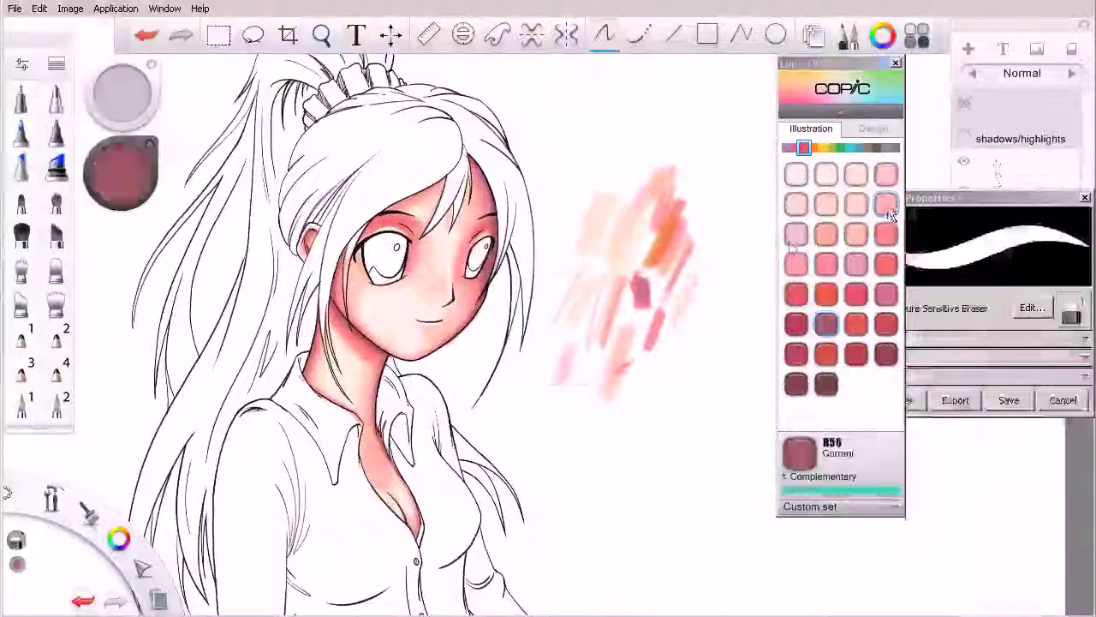
click(886, 203)
scroll(456, 300, up, 5)
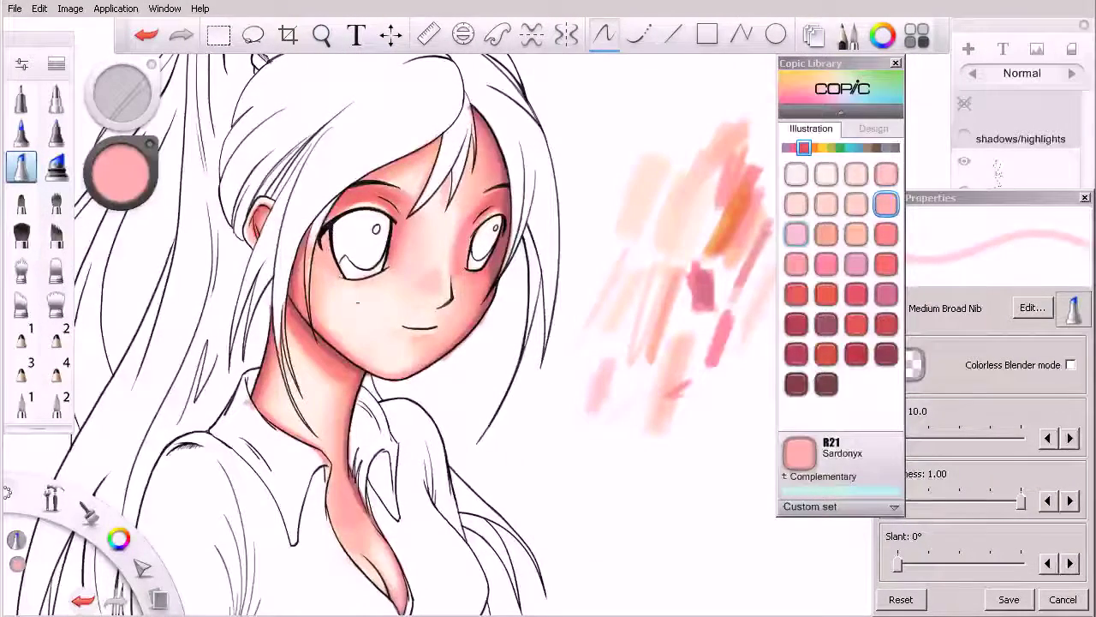
click(886, 234)
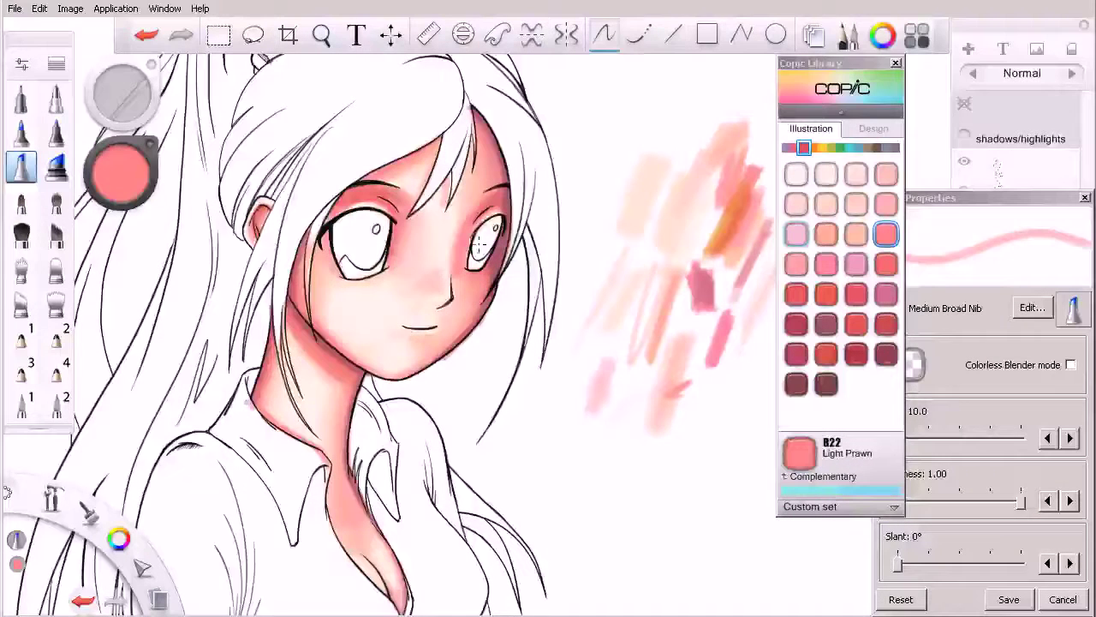
mouse_move(664, 242)
mouse_down()
mouse_move(668, 198)
mouse_move(678, 201)
mouse_move(655, 251)
mouse_move(692, 214)
mouse_up()
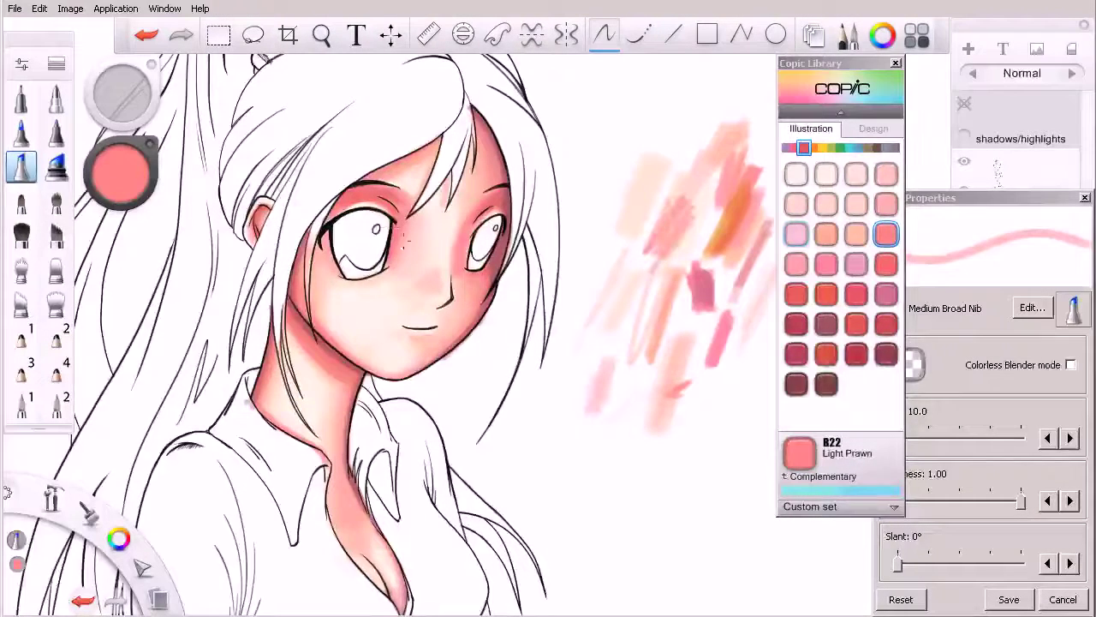
key([)
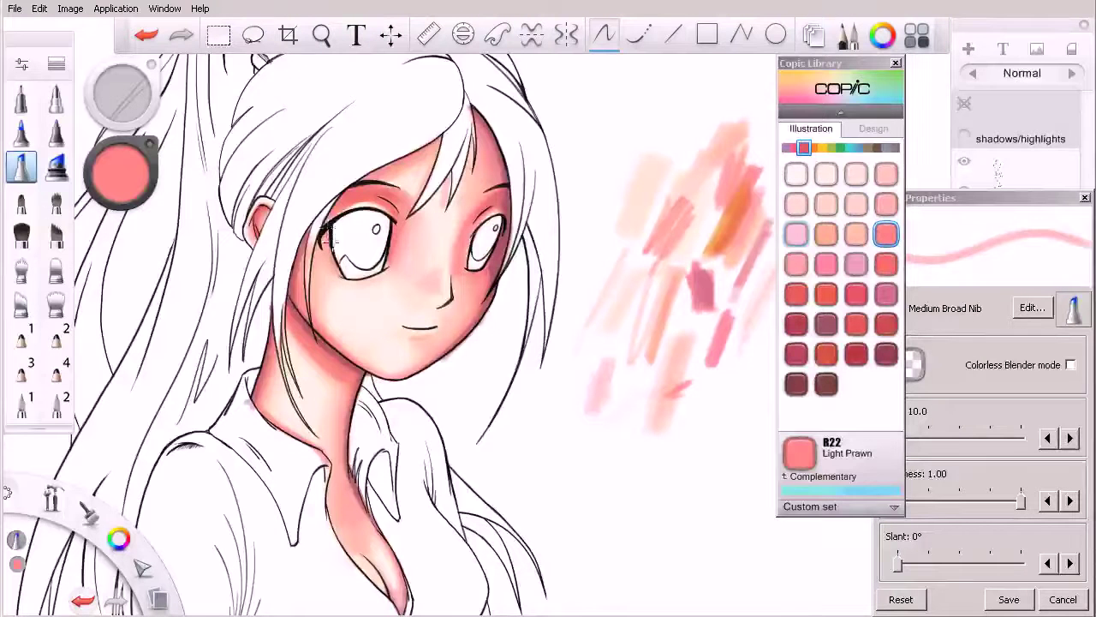
drag(395, 224, 392, 255)
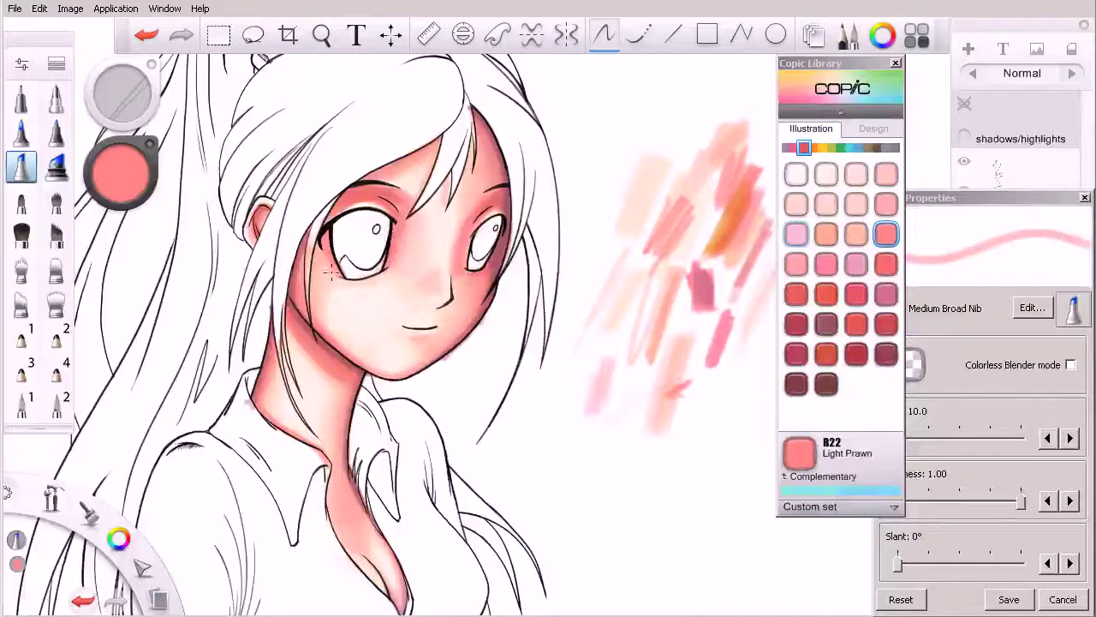
Step: Shade the near eye's outer corner with R85 Rose Red, erase the overspill, and soften it with the Colorless Blender
click(855, 267)
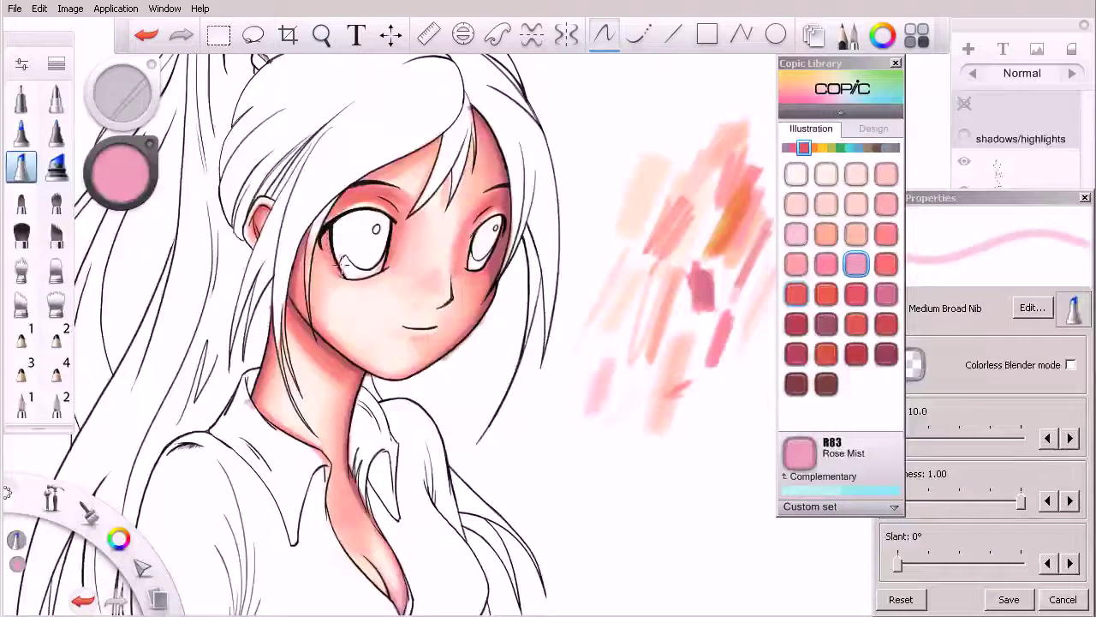
click(884, 295)
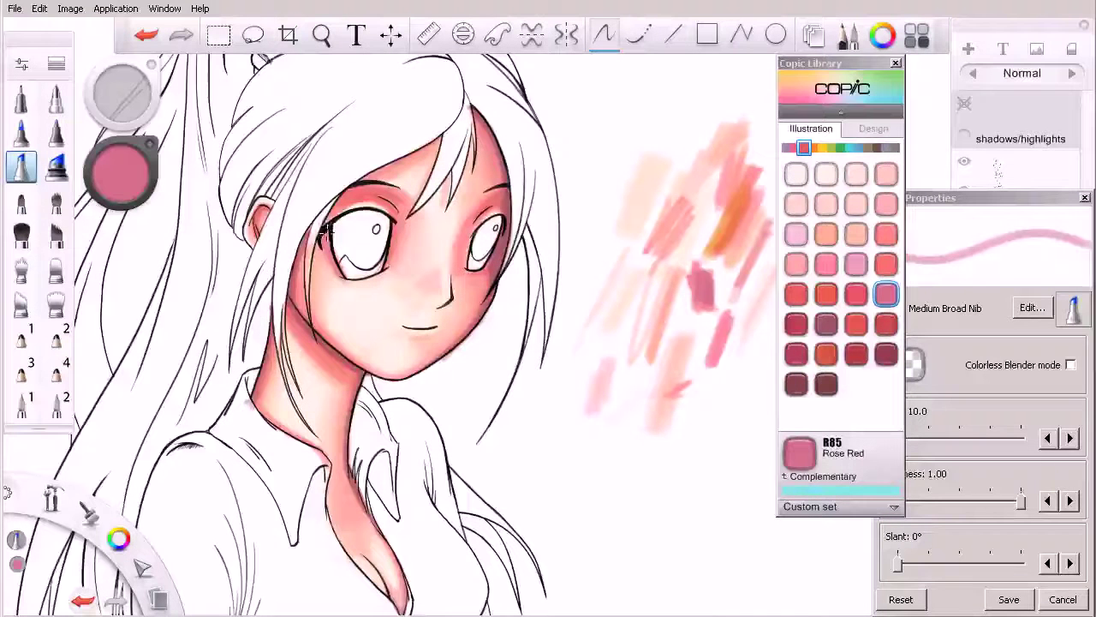
key(ctrl+z)
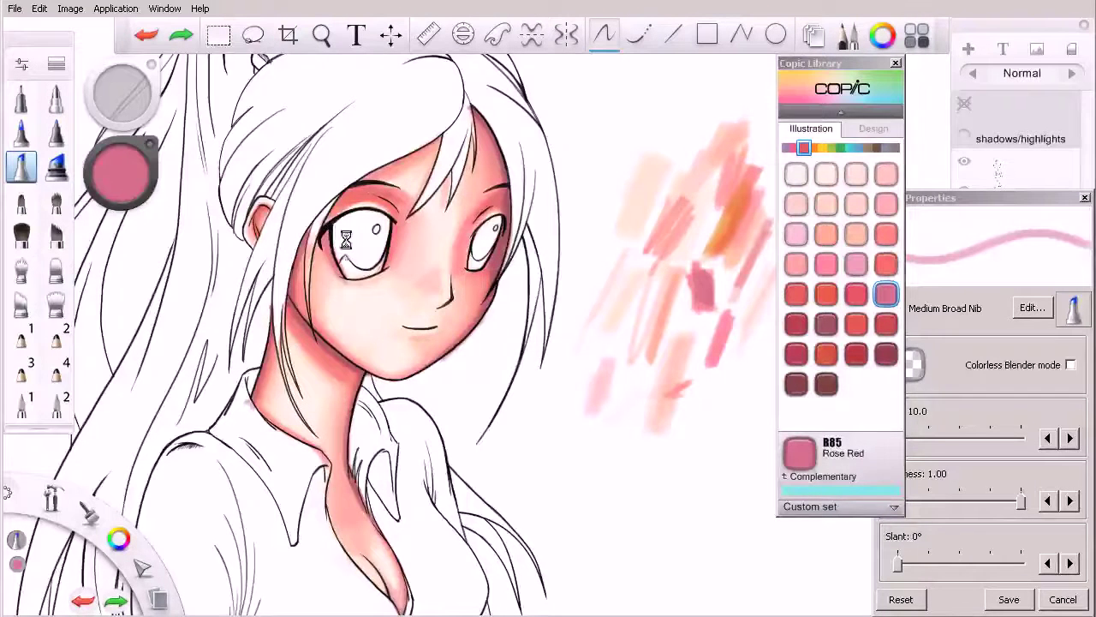
drag(326, 239, 335, 257)
key(e)
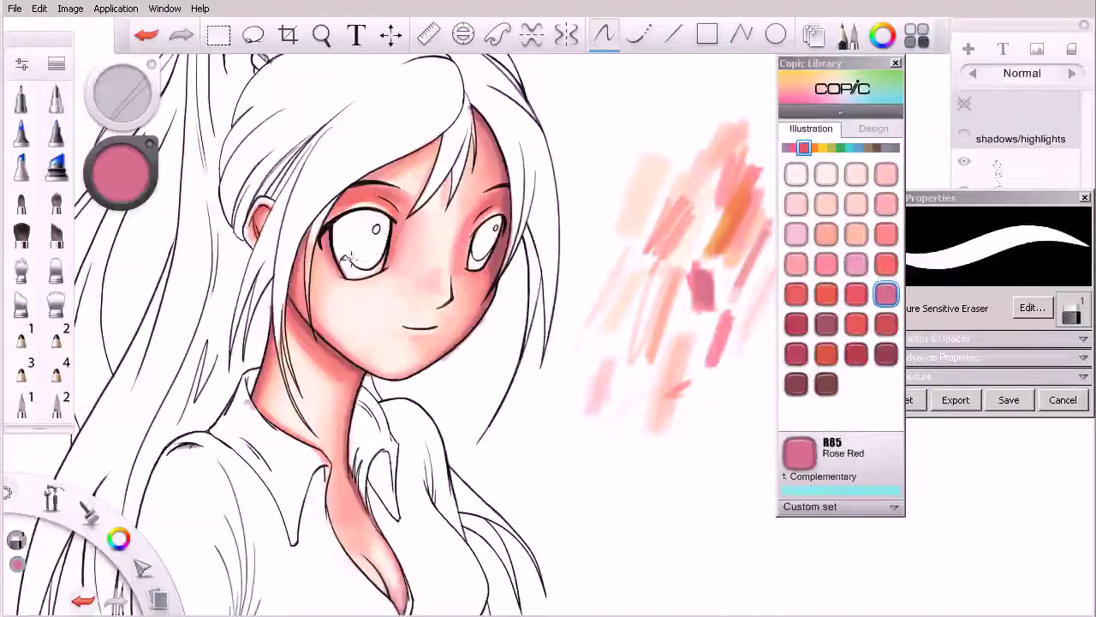
key(e)
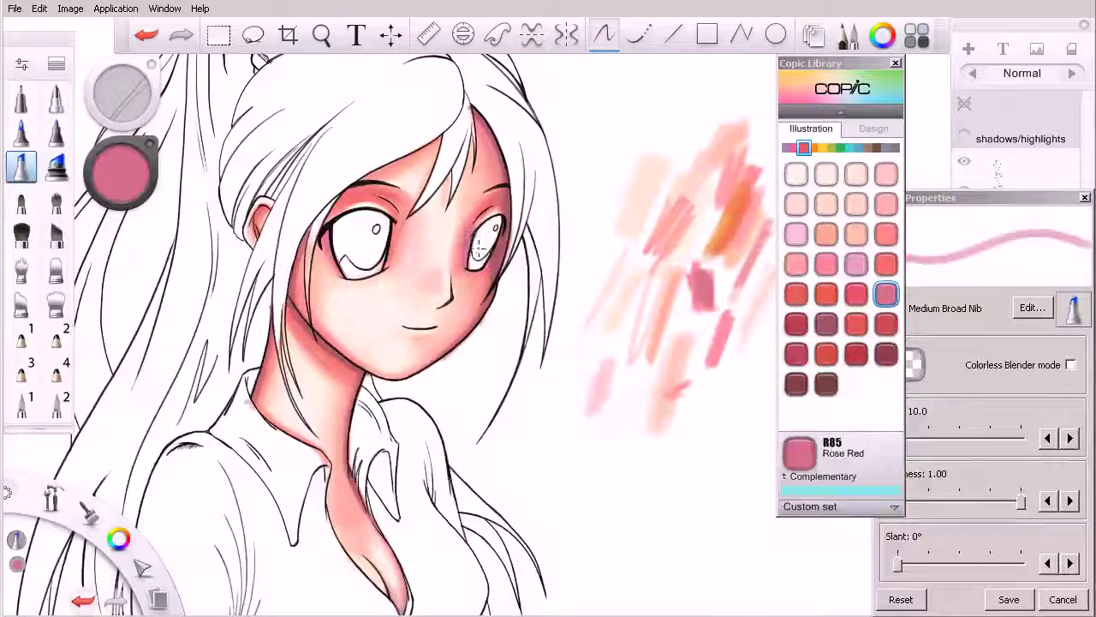
click(1071, 365)
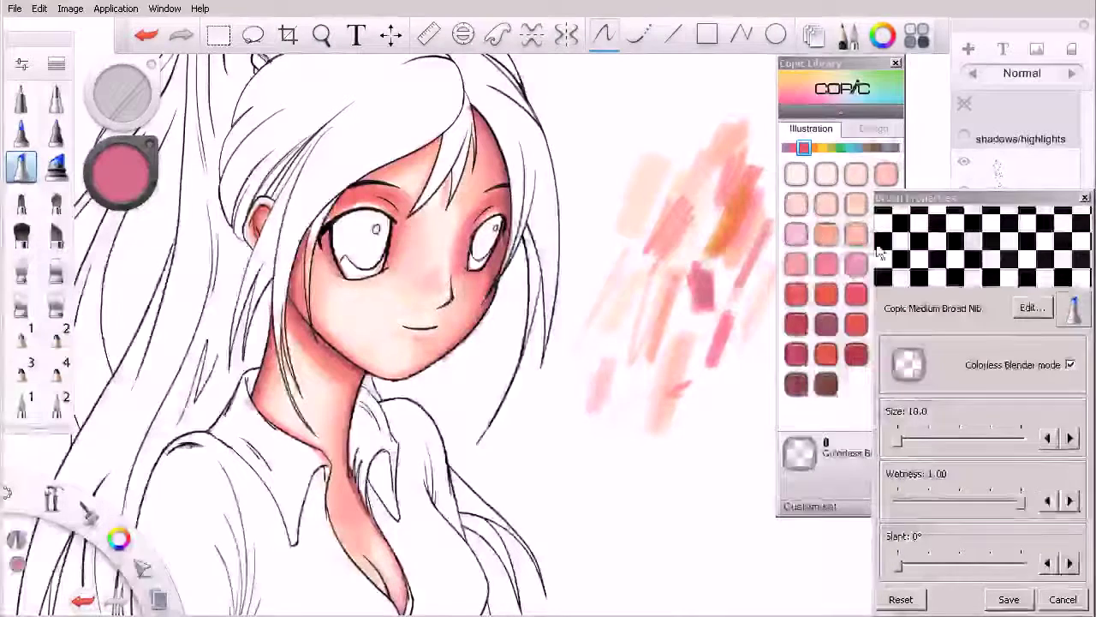
Step: Turn off Colorless Blender mode, try R14 Light Rose beside the near eye, and undo the stroke
click(829, 63)
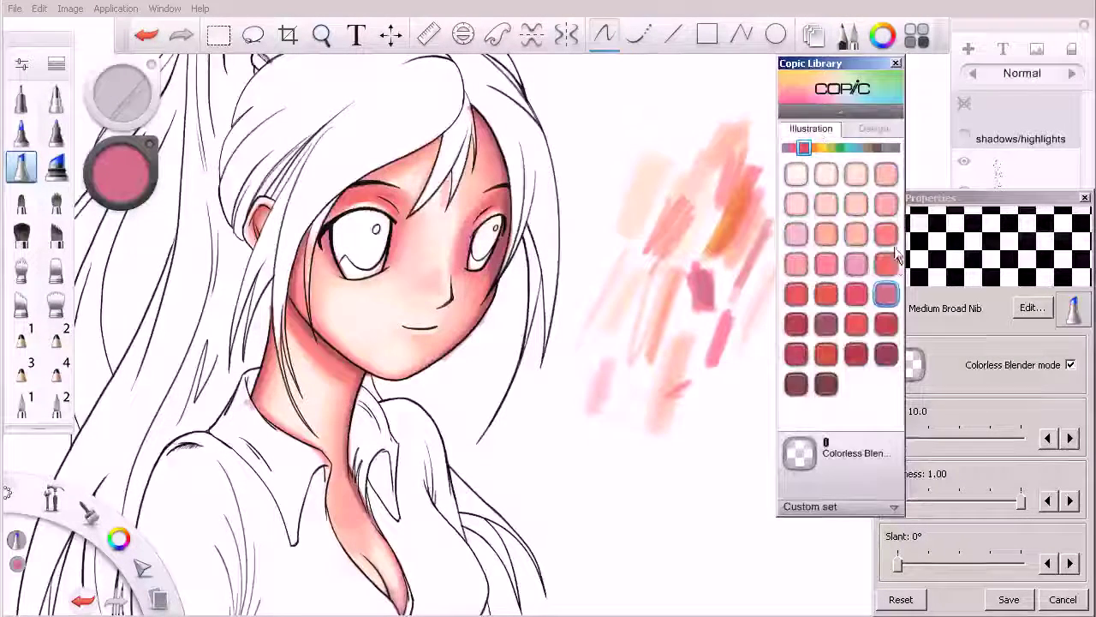
click(887, 264)
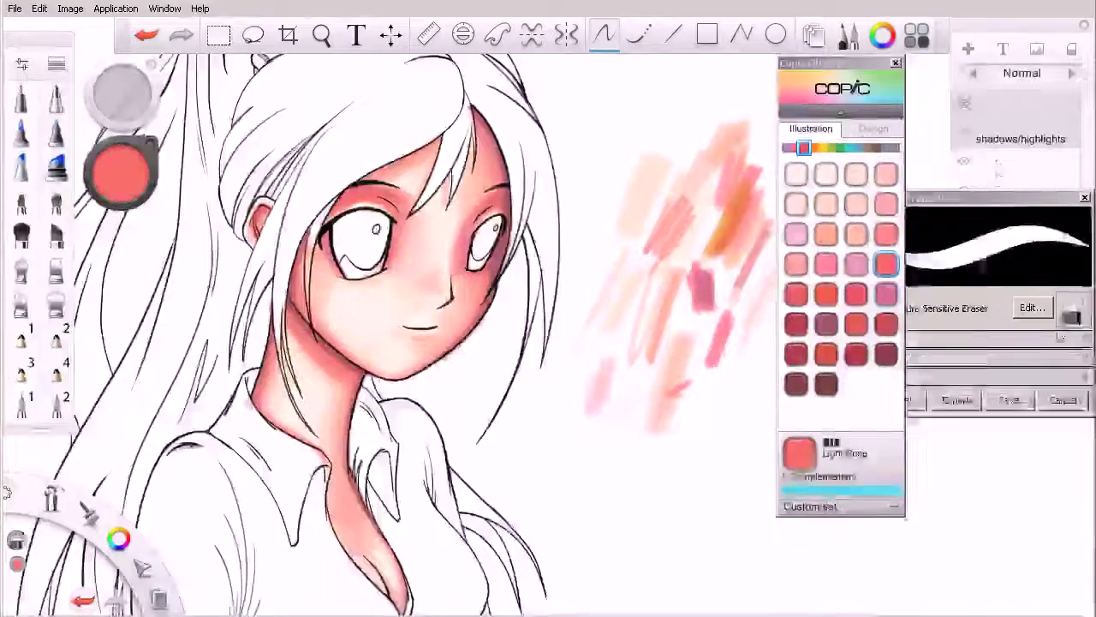
click(1071, 364)
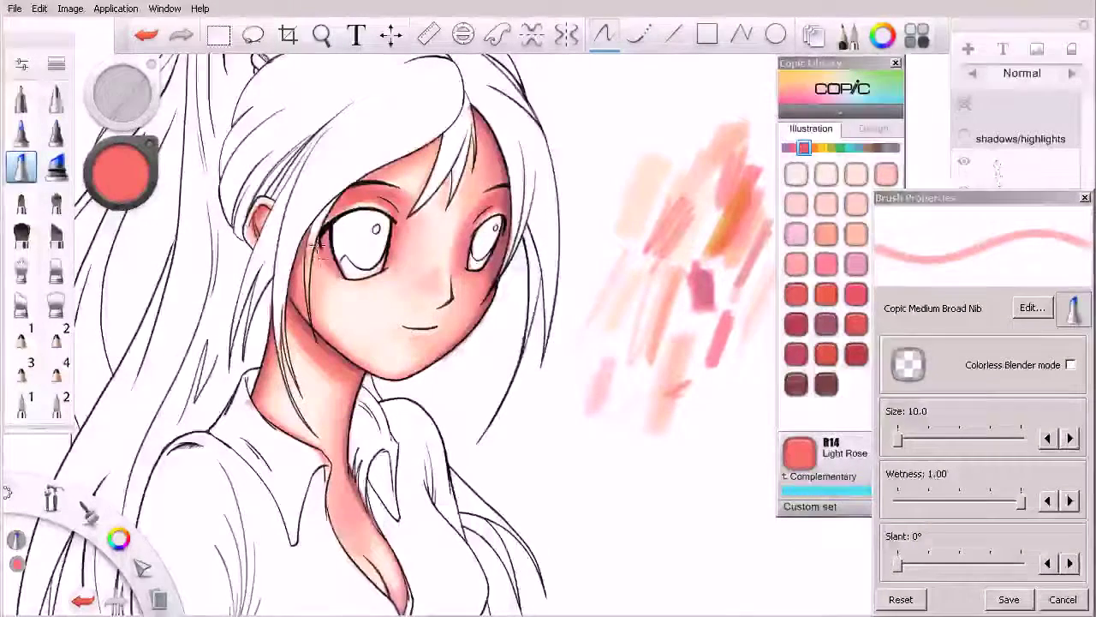
key(ctrl+z)
Step: Set the Medium Broad Nib to size 25 and paint R43 Bougainvillaea beside the near eye's outer corner
key(bracketright)
key(bracketright)
key(bracketright)
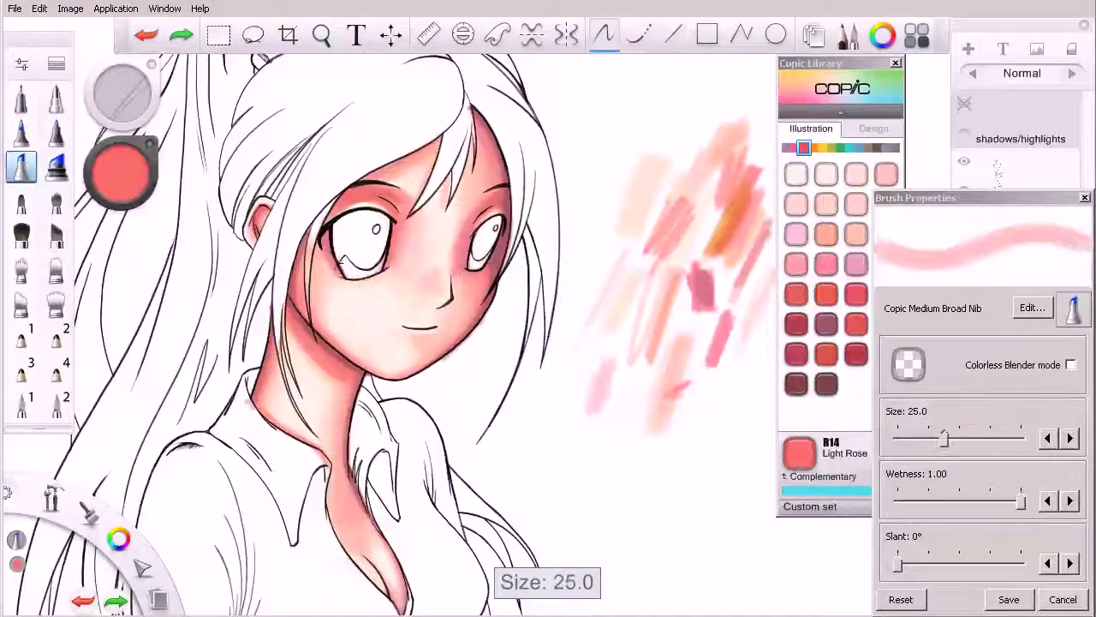
click(845, 118)
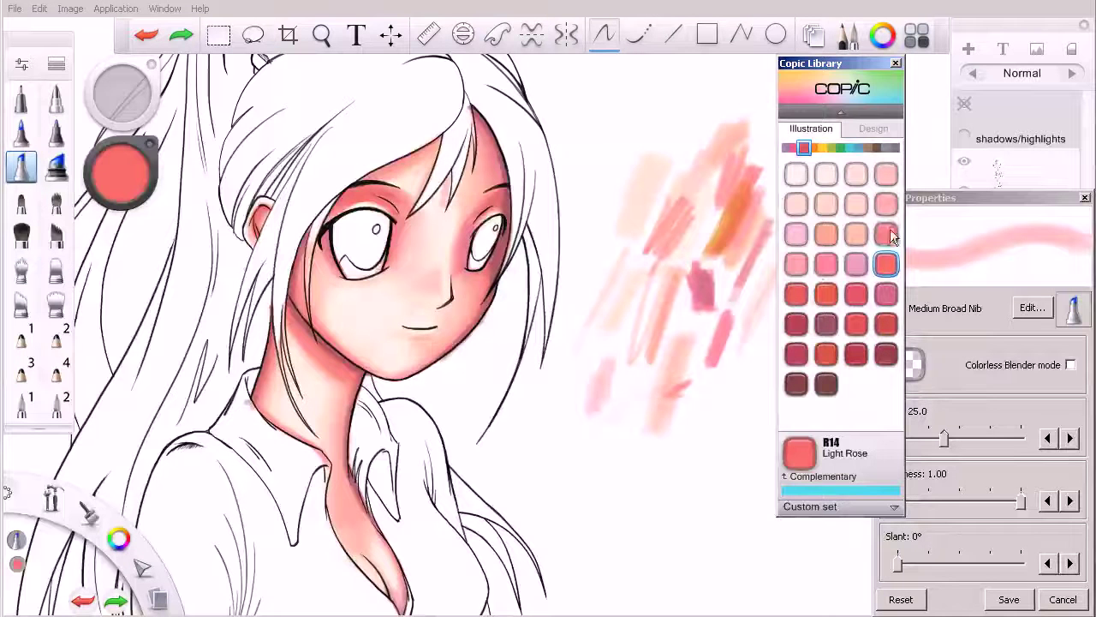
click(827, 267)
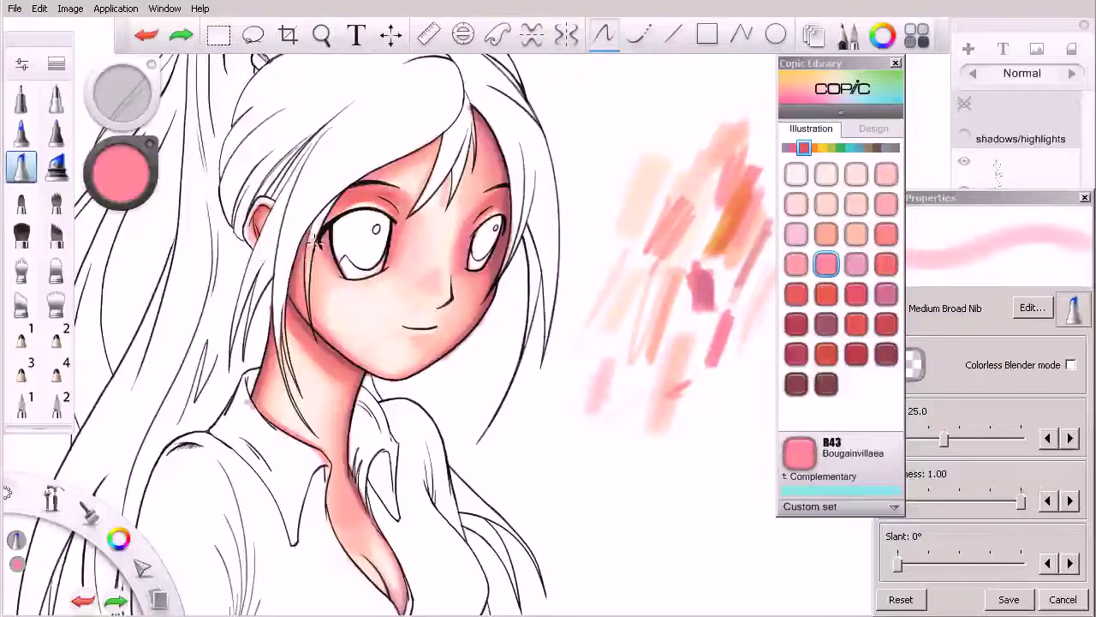
drag(314, 254, 304, 249)
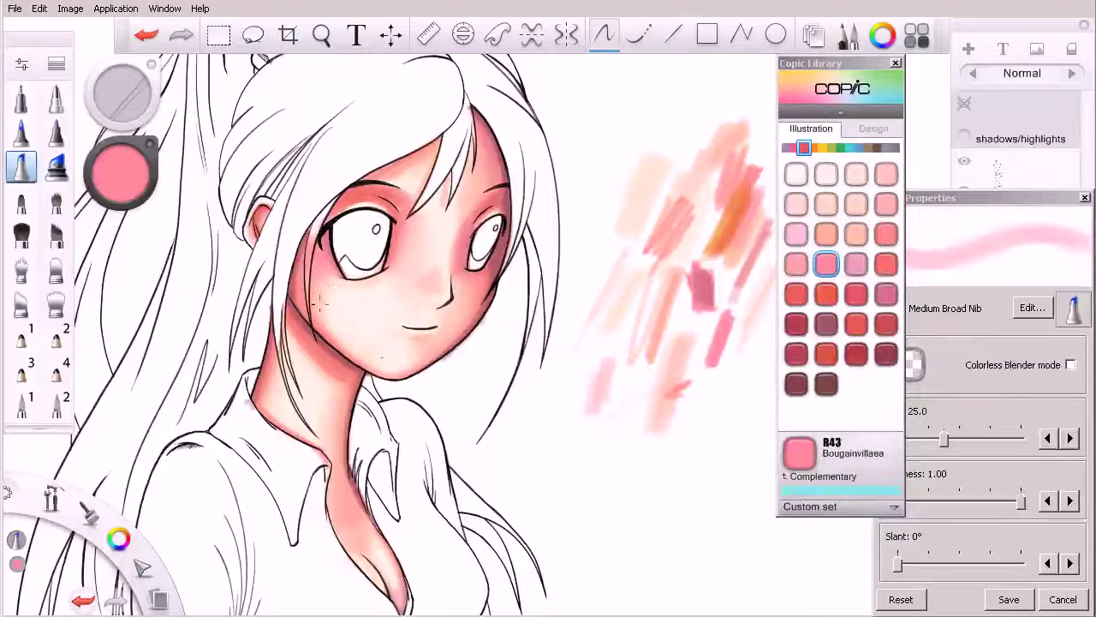
Step: Blend the shading beside and below the near eye using Colorless Blender mode at size 25
click(810, 148)
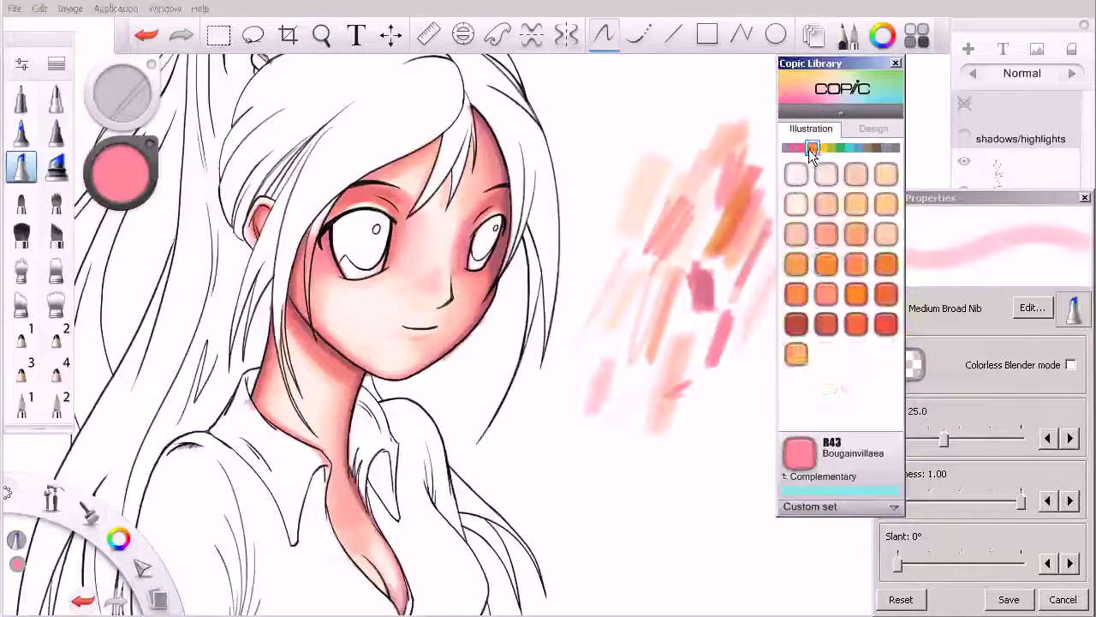
click(807, 149)
click(812, 149)
click(807, 149)
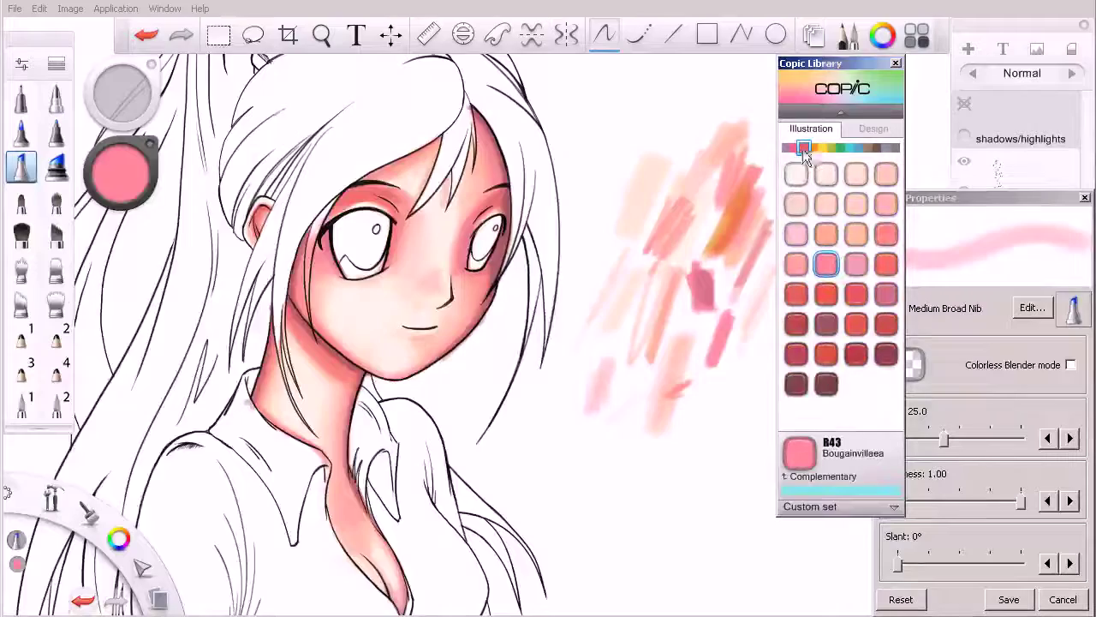
scroll(519, 313, down, 5)
scroll(414, 360, up, 5)
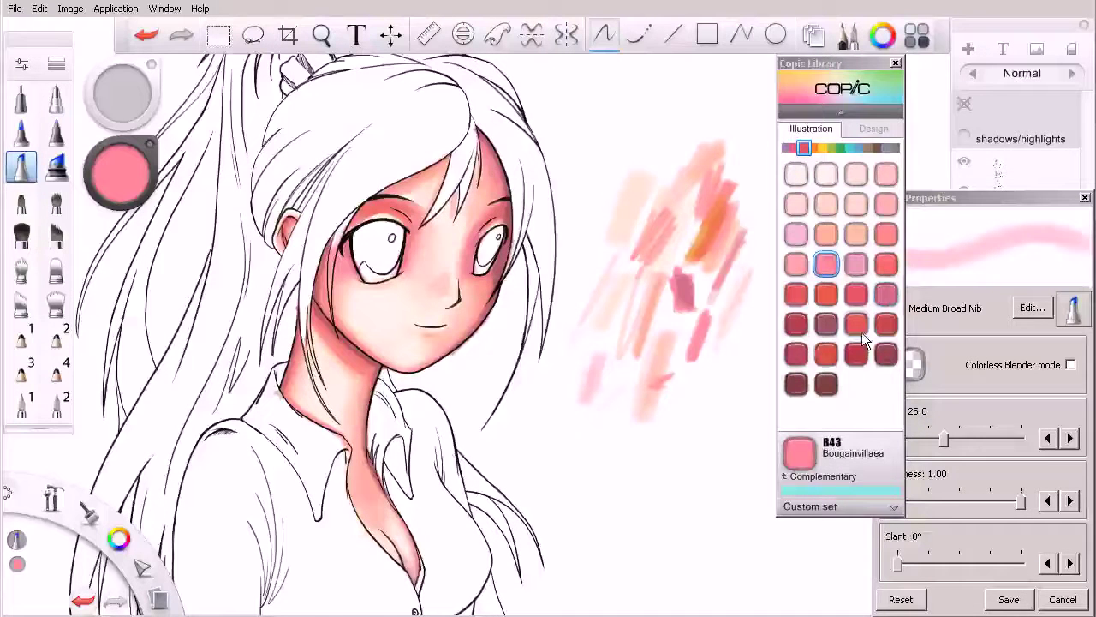
click(1070, 365)
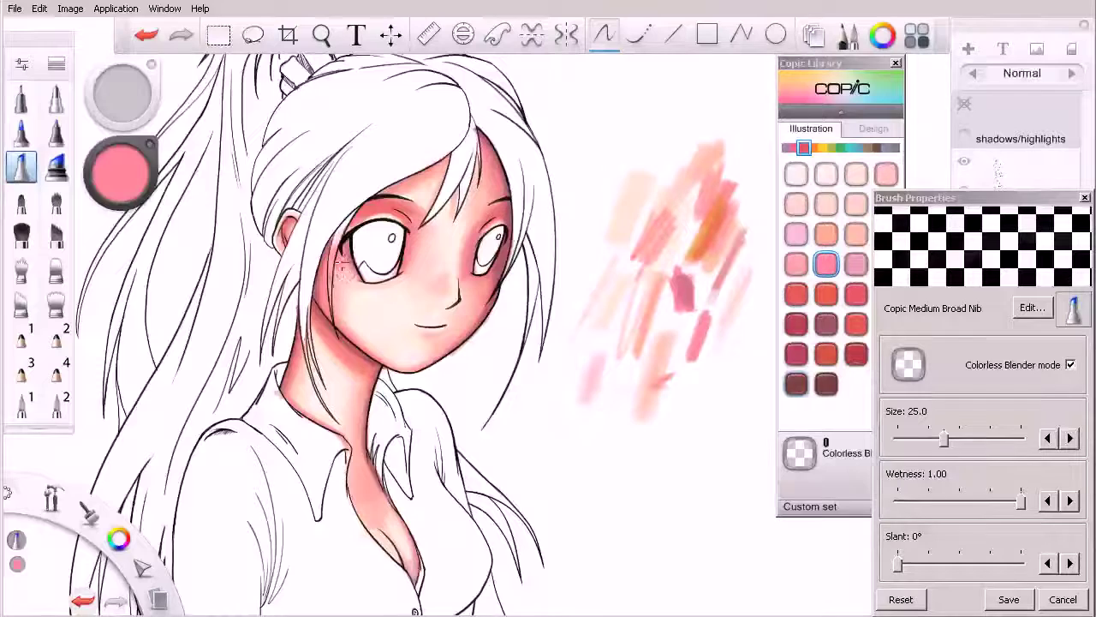
Step: Choose YR82 Mellow Peach with Colorless Blender mode off and paint a test swatch below the existing swatches
click(811, 149)
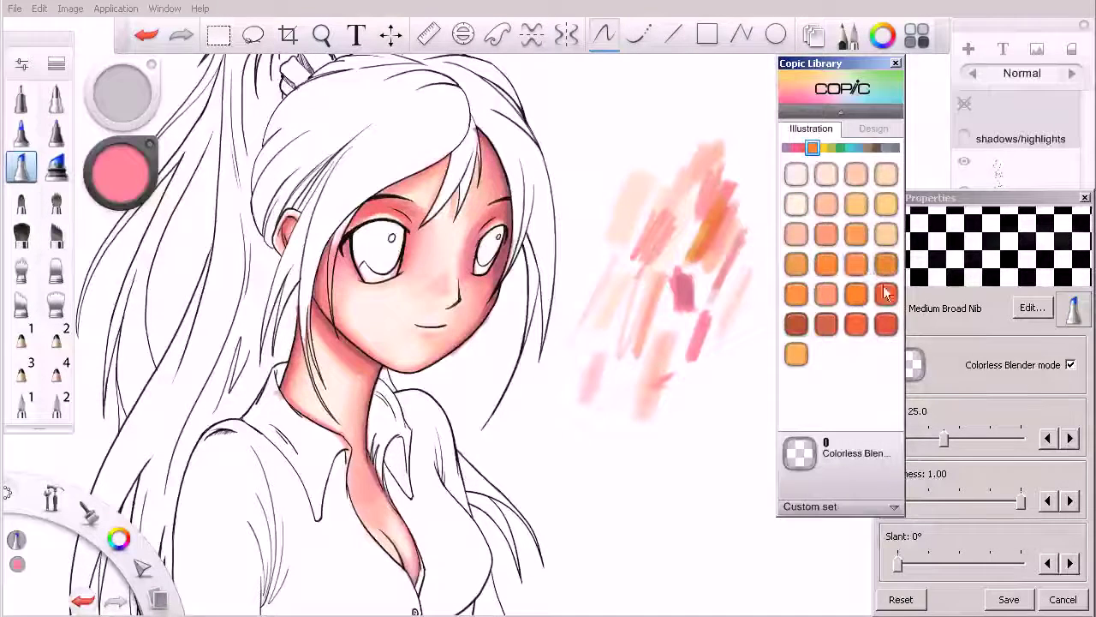
click(886, 233)
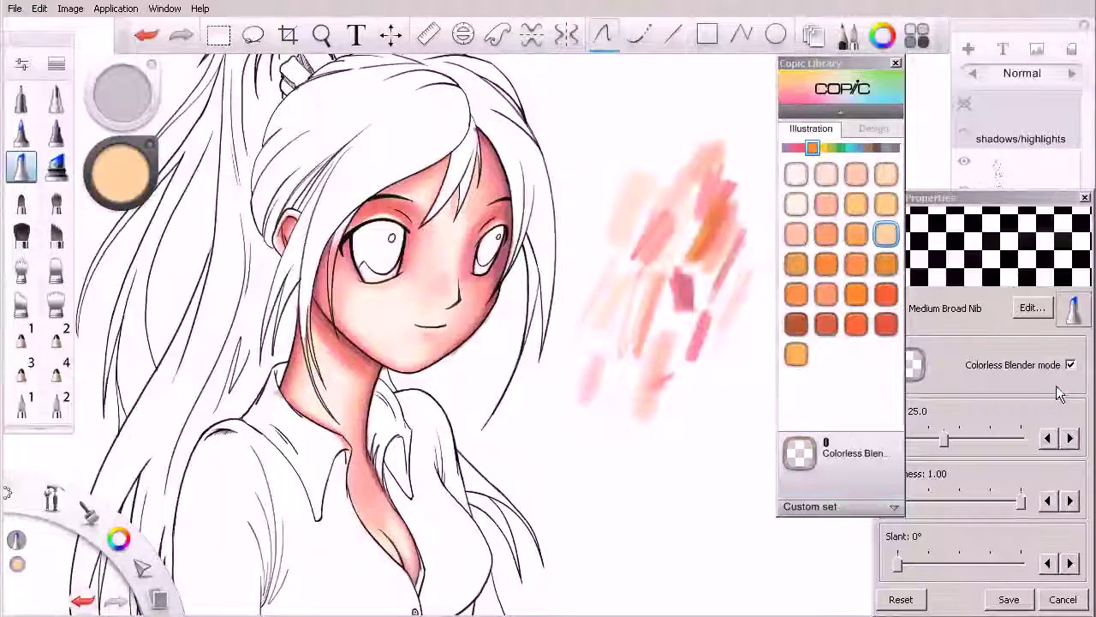
click(1071, 369)
click(1070, 366)
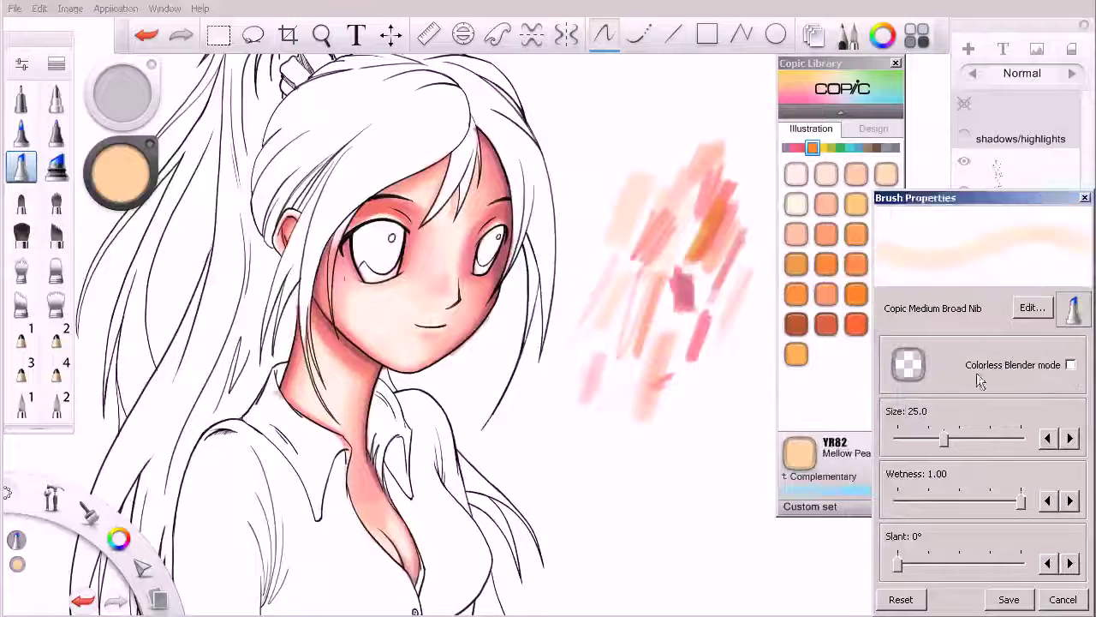
mouse_move(698, 440)
mouse_down()
mouse_move(717, 391)
mouse_move(689, 454)
mouse_up()
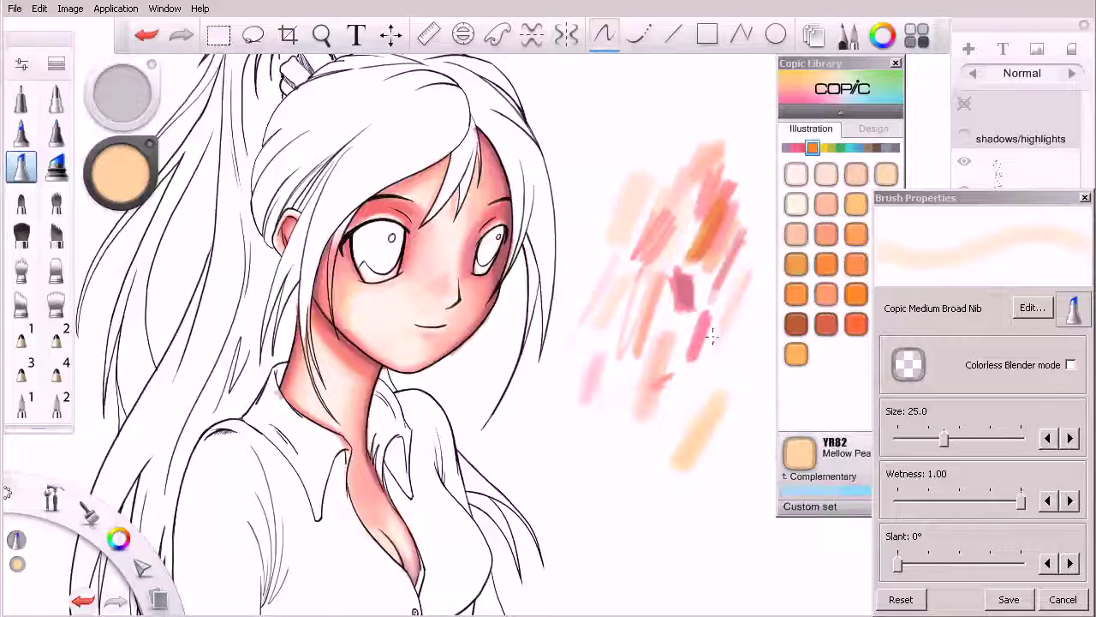
Step: Soften the near cheek below the eye with the Colorless Blender at size 25 and switch to the Pressure Sensitive Eraser
click(1071, 365)
mouse_move(351, 294)
mouse_down()
mouse_move(344, 302)
mouse_move(365, 291)
mouse_move(347, 312)
mouse_up()
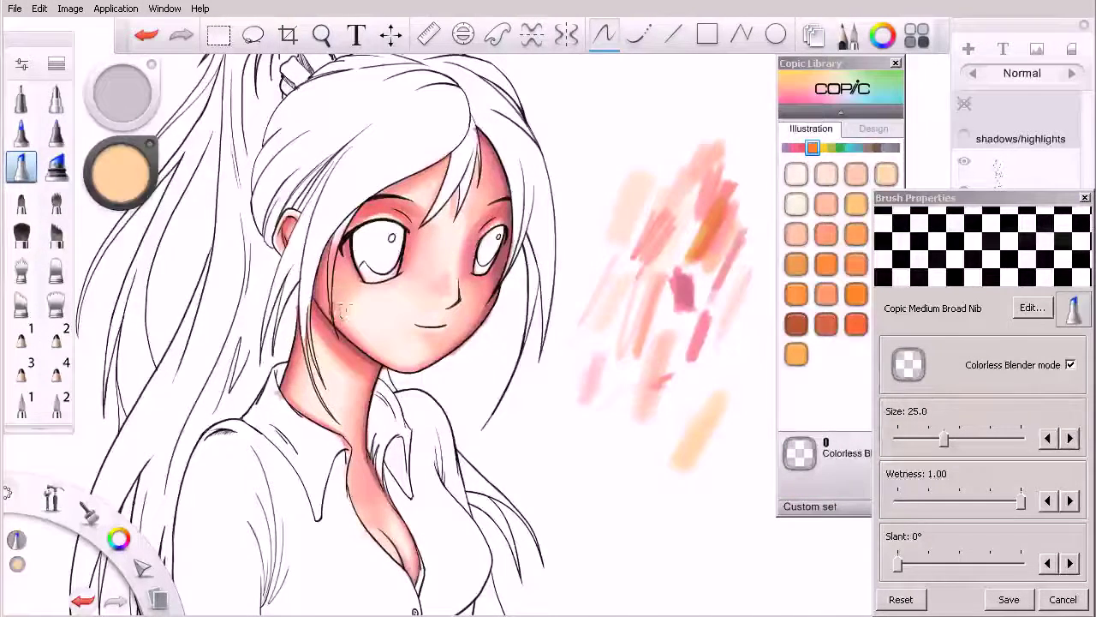
key(space)
mouse_move(467, 334)
mouse_down()
mouse_move(417, 344)
mouse_move(545, 338)
mouse_up()
key(space)
key(e)
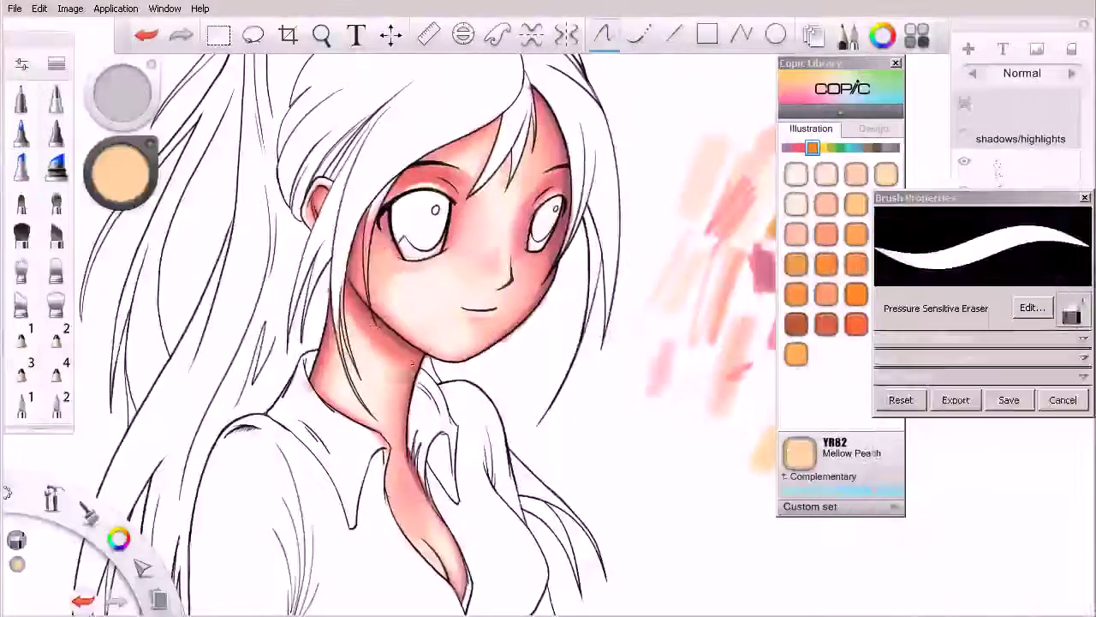
Step: Blend the skin between the near eye and the nose and on the near cheek with the Colorless Blender at size 25
key(e)
click(1071, 366)
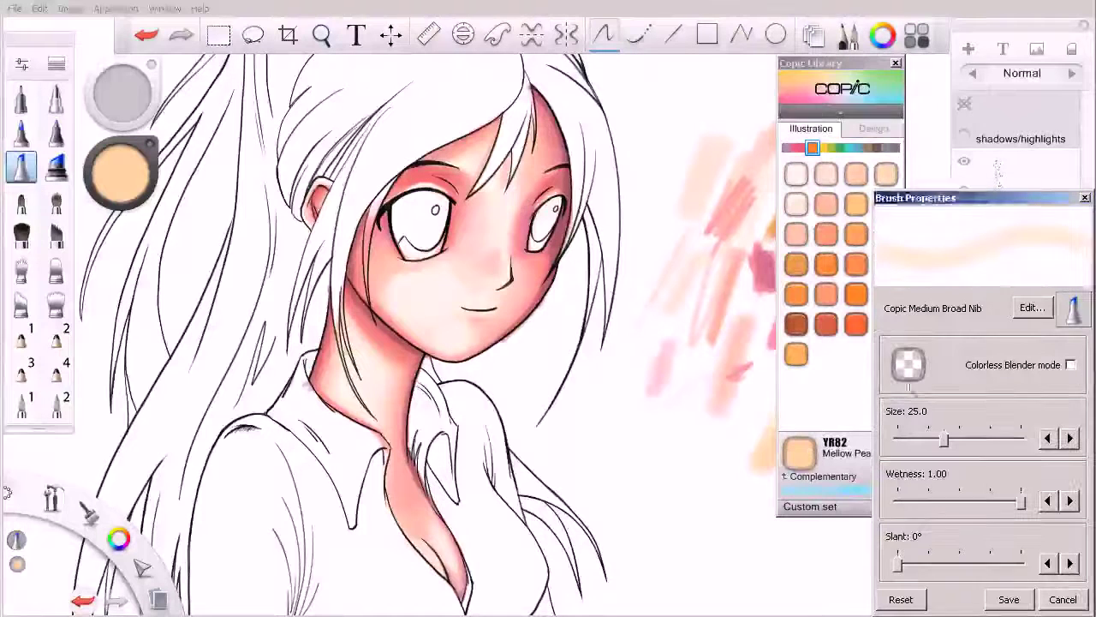
key(ctrl+z)
key(ctrl+y)
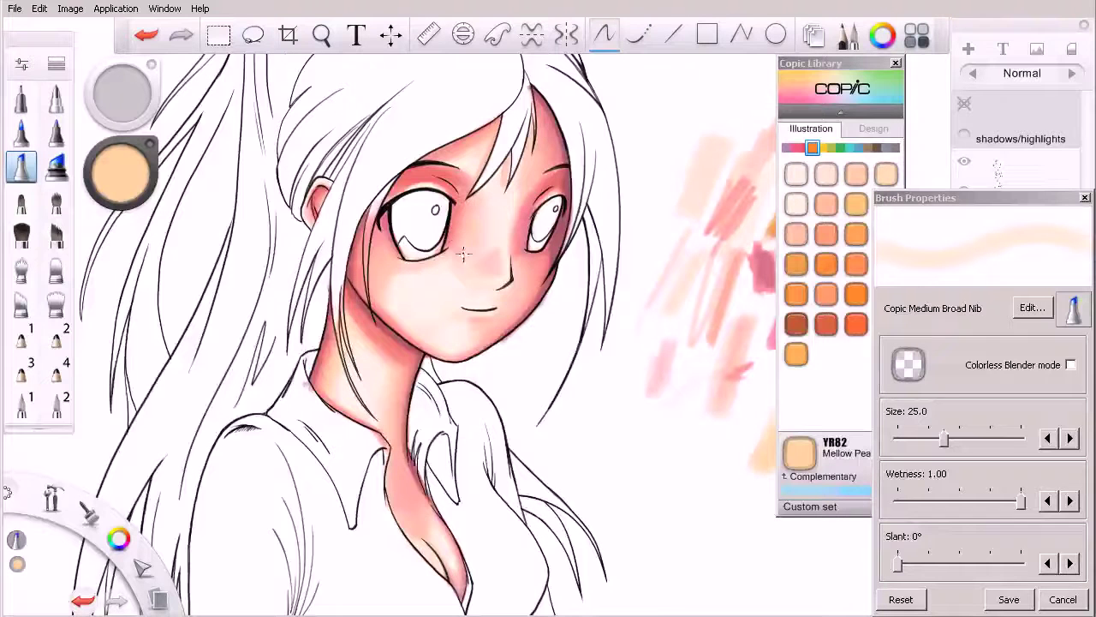
click(1071, 364)
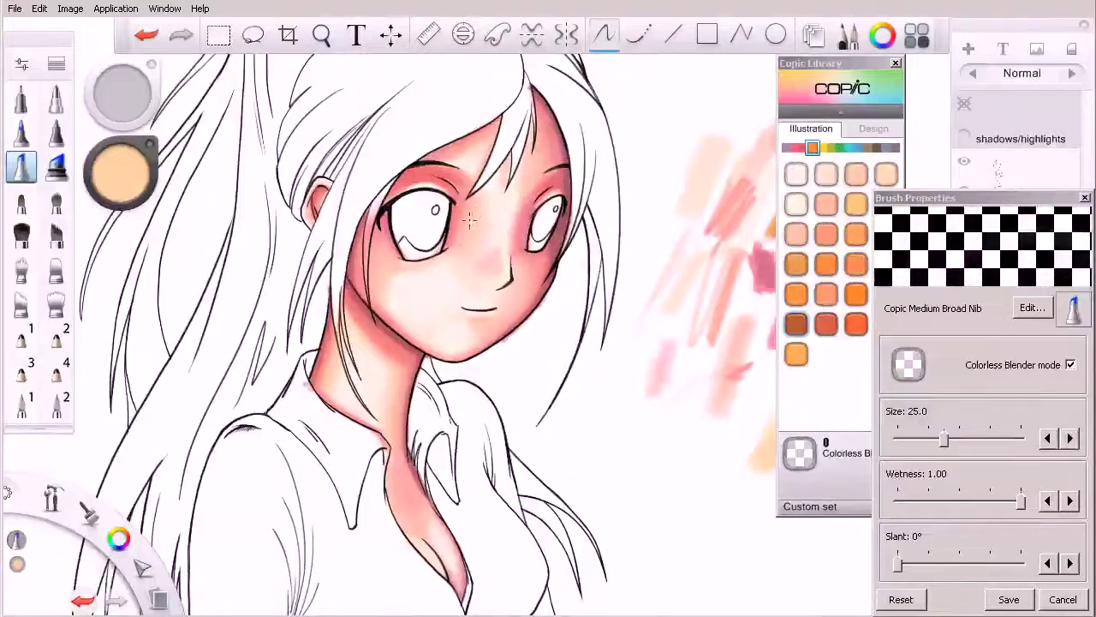
drag(478, 188, 465, 245)
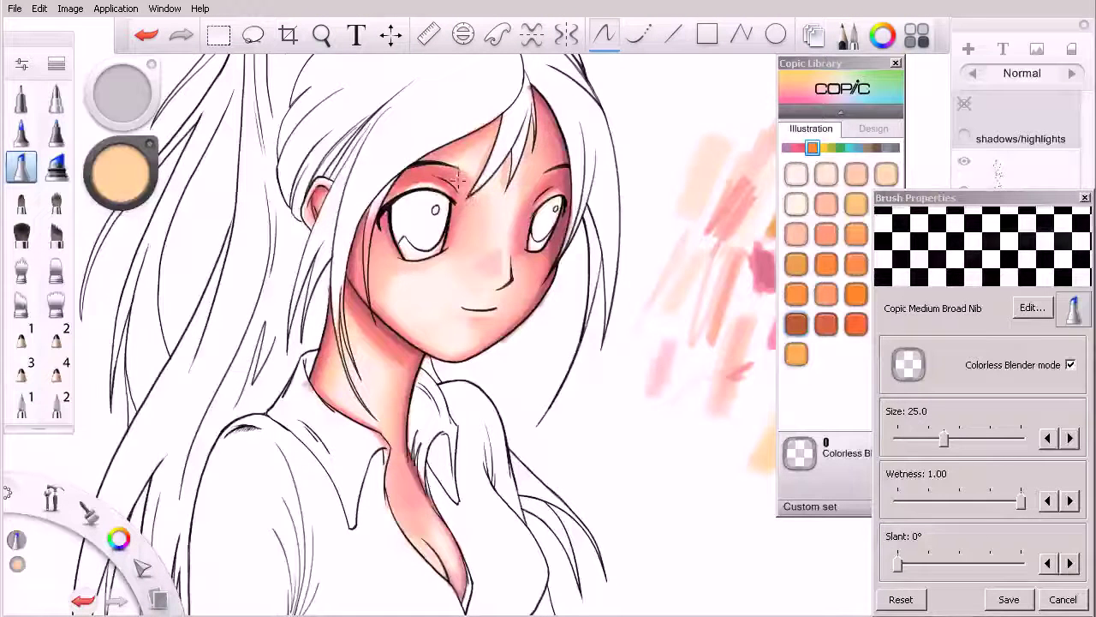
drag(393, 263, 378, 291)
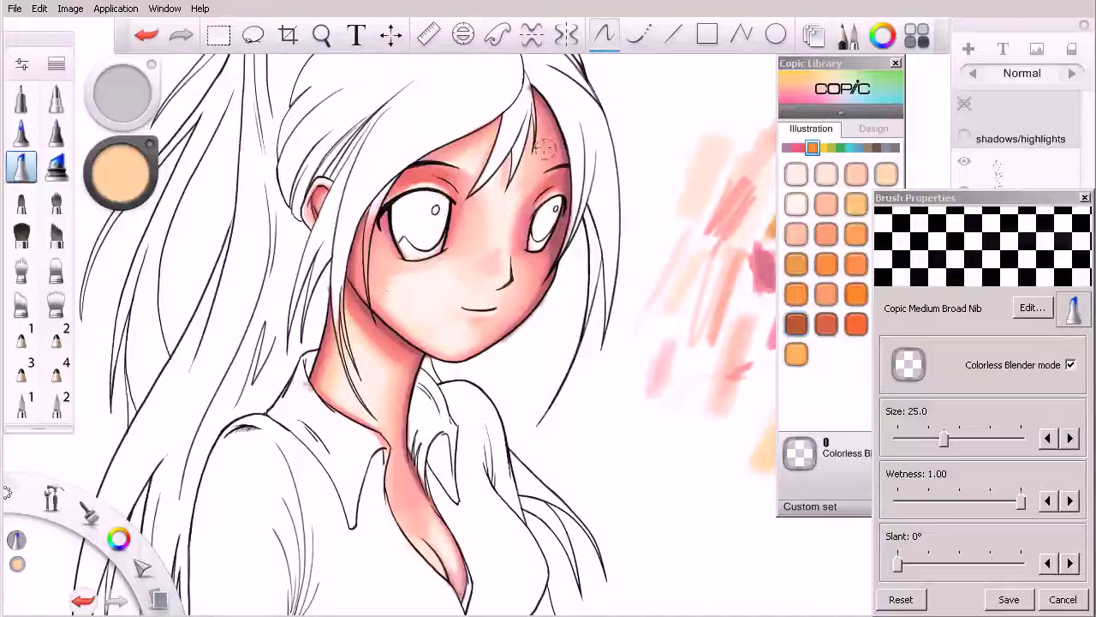
Step: Paint YR82 Mellow Peach down the far cheek toward the chin with the Medium Broad Nib at size 25
key(e)
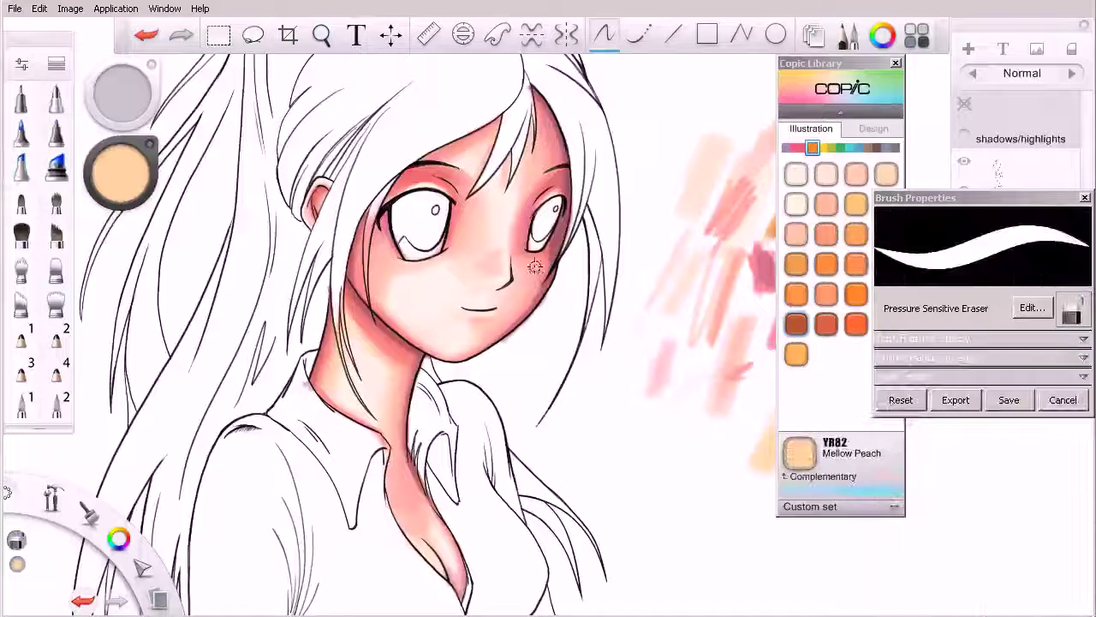
key(e)
mouse_move(543, 259)
mouse_down()
mouse_move(516, 316)
mouse_move(486, 338)
mouse_up()
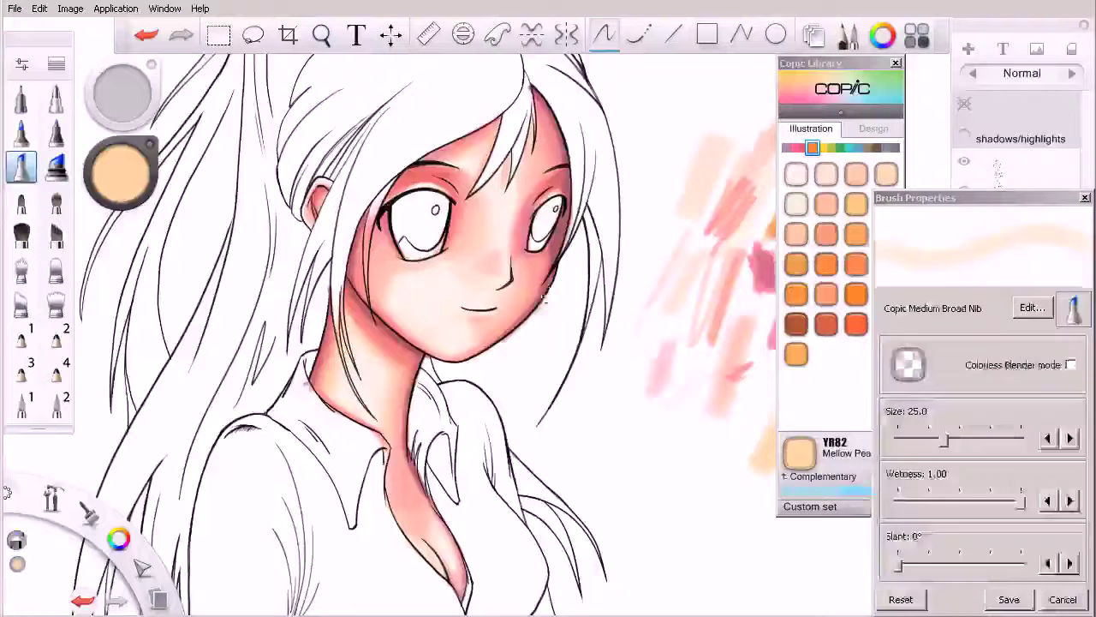
key(e)
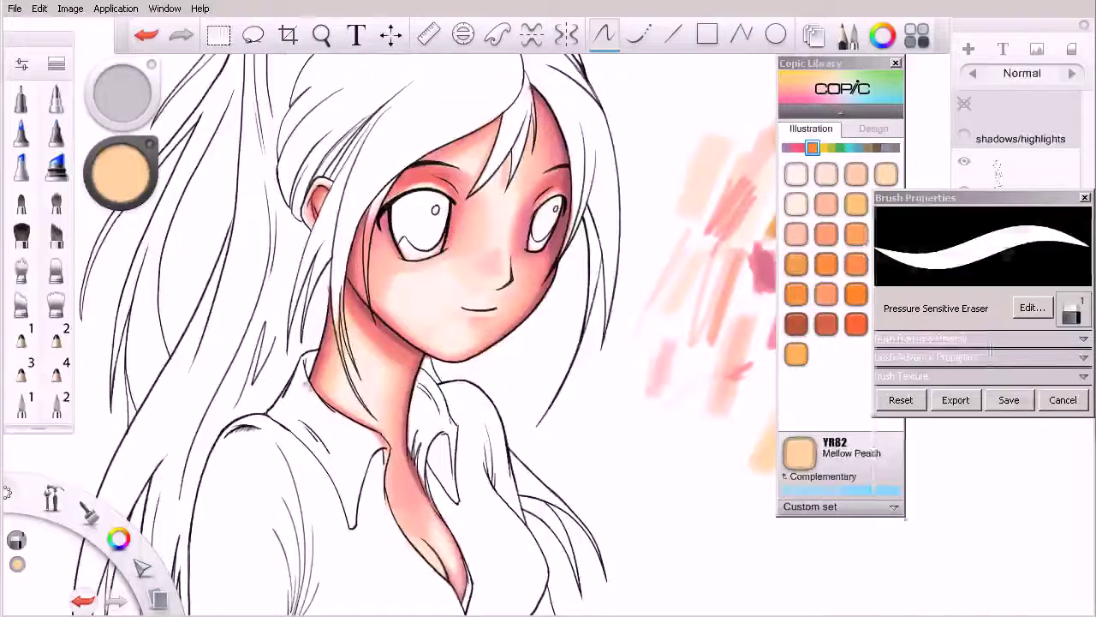
Step: Blend the near jaw edge where it meets the neck using Colorless Blender mode at size 15
click(21, 167)
click(1071, 366)
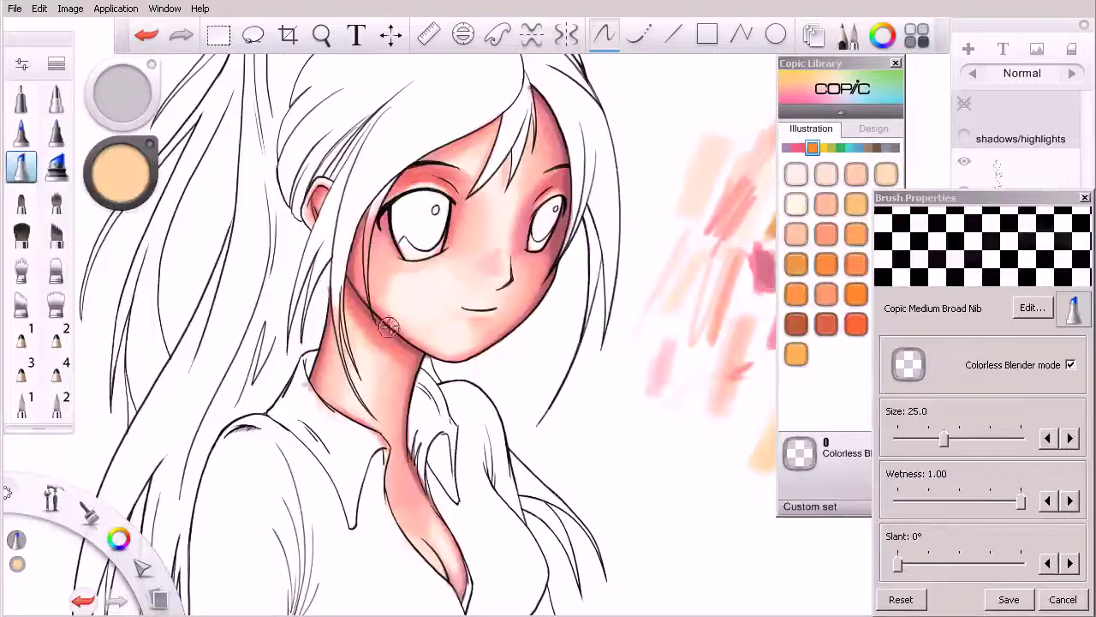
key(bracketleft)
key(bracketleft)
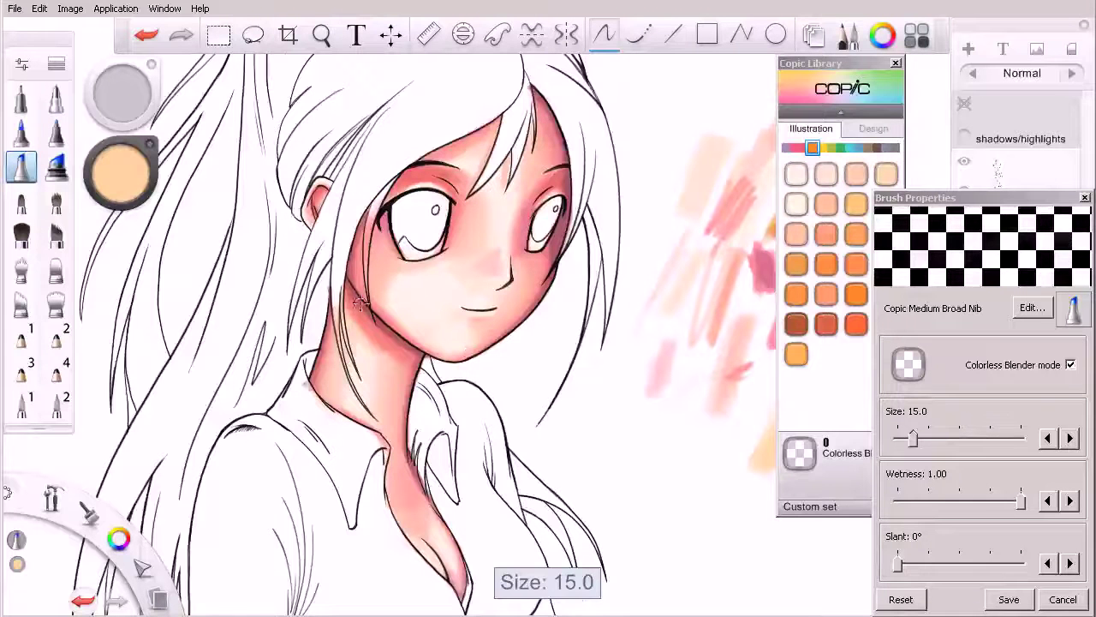
mouse_move(352, 295)
mouse_down()
mouse_move(397, 345)
mouse_move(351, 296)
mouse_up()
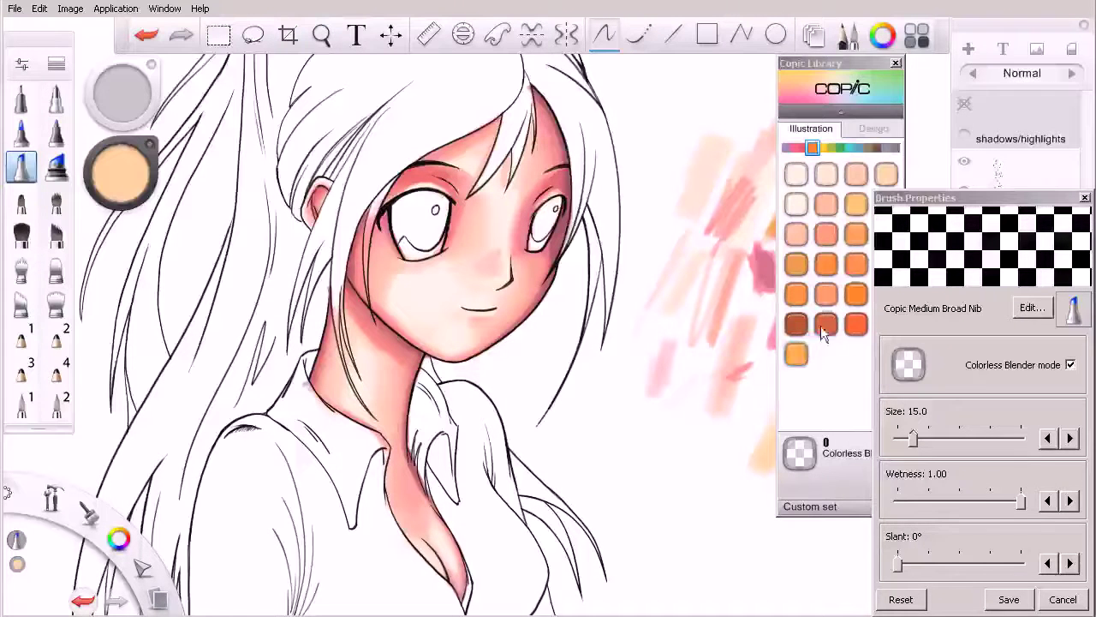
Step: Paint R85 Rose Red shading along the neck beneath the near jaw at size 15 and blend it with the Colorless Blender
click(804, 148)
click(887, 295)
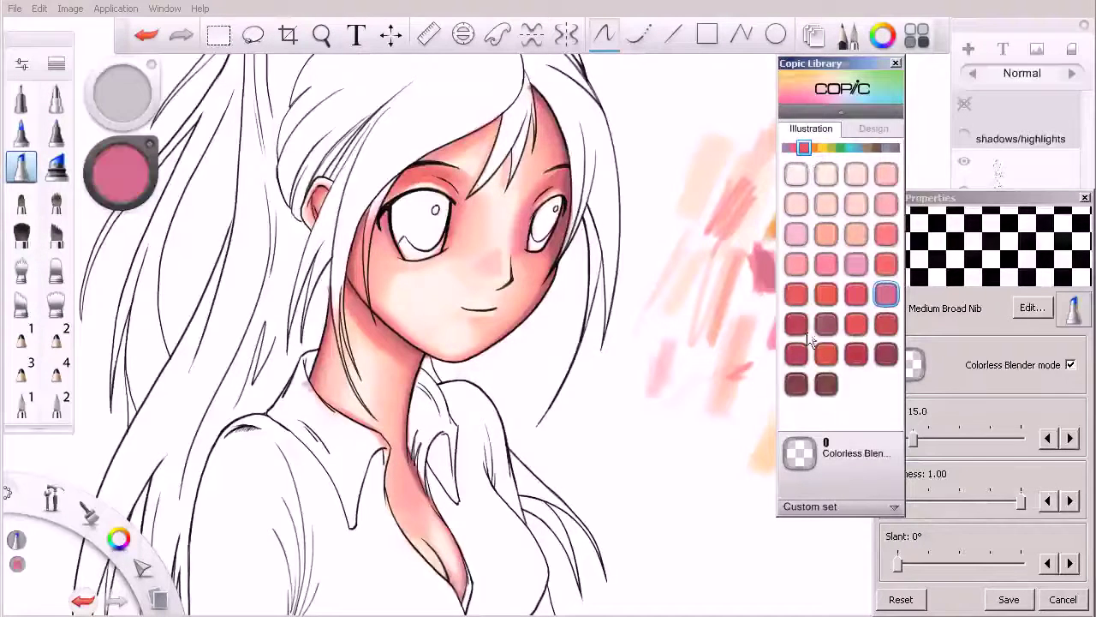
click(1070, 364)
drag(360, 304, 392, 338)
mouse_move(349, 290)
mouse_down()
mouse_move(410, 348)
mouse_move(344, 290)
mouse_move(409, 363)
mouse_move(365, 318)
mouse_move(420, 351)
mouse_move(387, 337)
mouse_up()
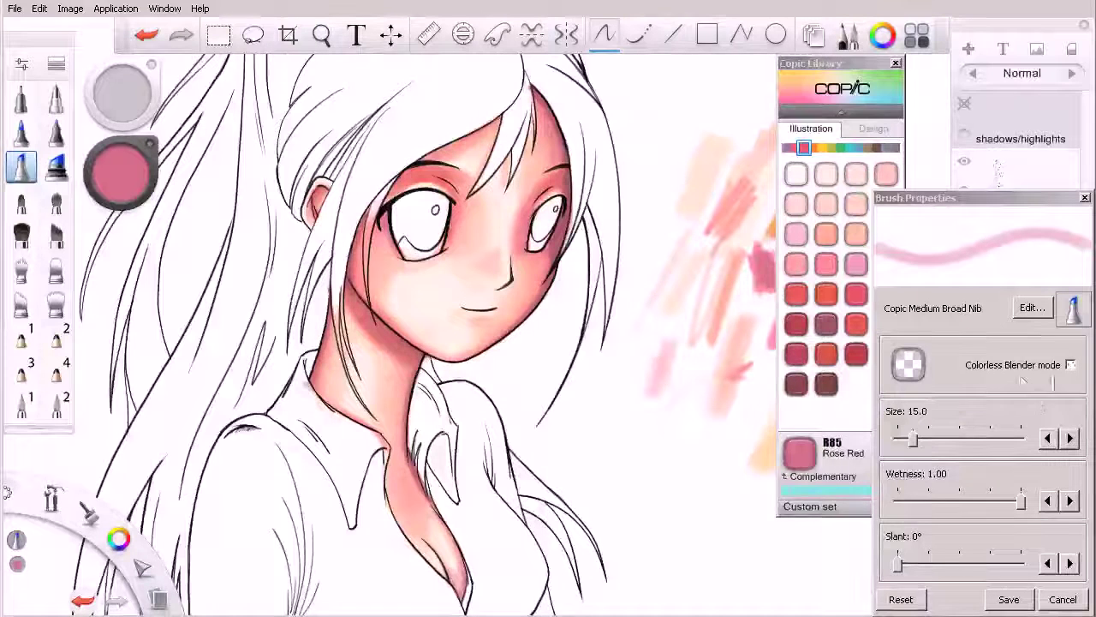
click(1071, 365)
mouse_move(368, 324)
mouse_down()
mouse_move(361, 314)
mouse_move(397, 339)
mouse_move(373, 318)
mouse_up()
Step: Paint R02 Flesh along the near cheek's lower edge with Colorless Blender mode off at size 15
key(space)
mouse_move(558, 360)
mouse_down()
mouse_move(529, 490)
mouse_move(576, 330)
mouse_up()
click(825, 235)
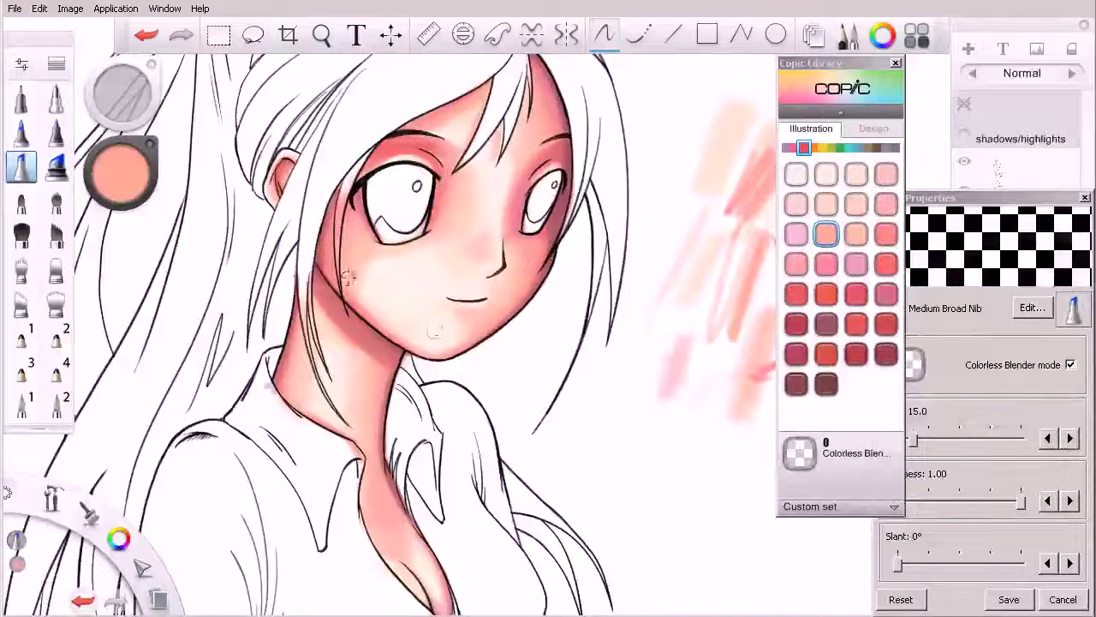
click(1071, 366)
drag(347, 285, 395, 328)
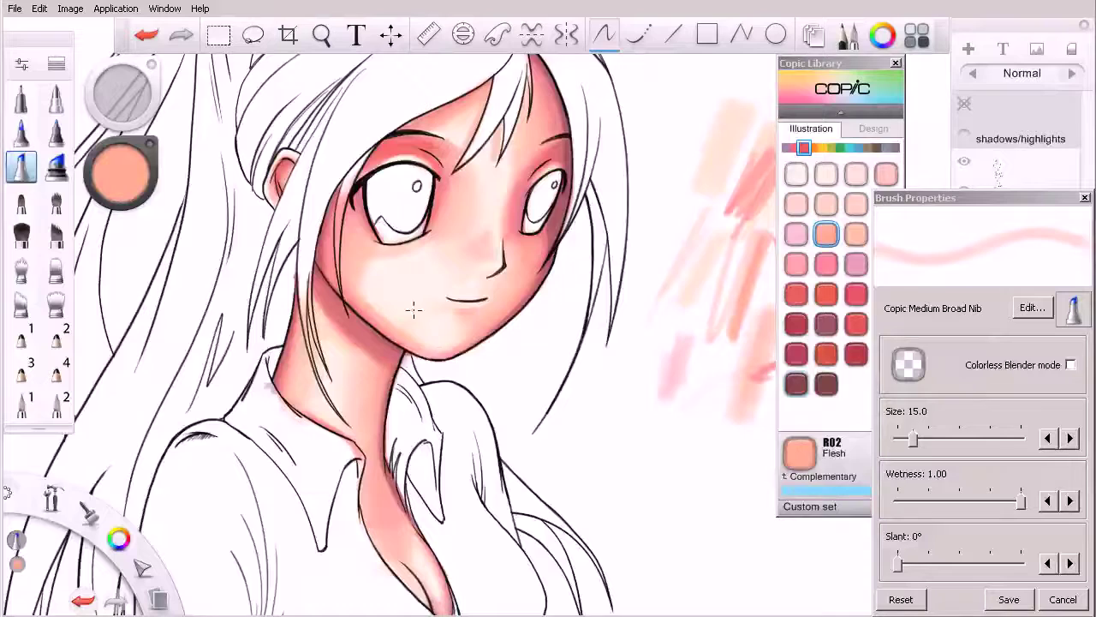
Step: Undo the last cheek stroke and work the Colorless Blender over blank canvas just below the pink test swatches
click(1070, 364)
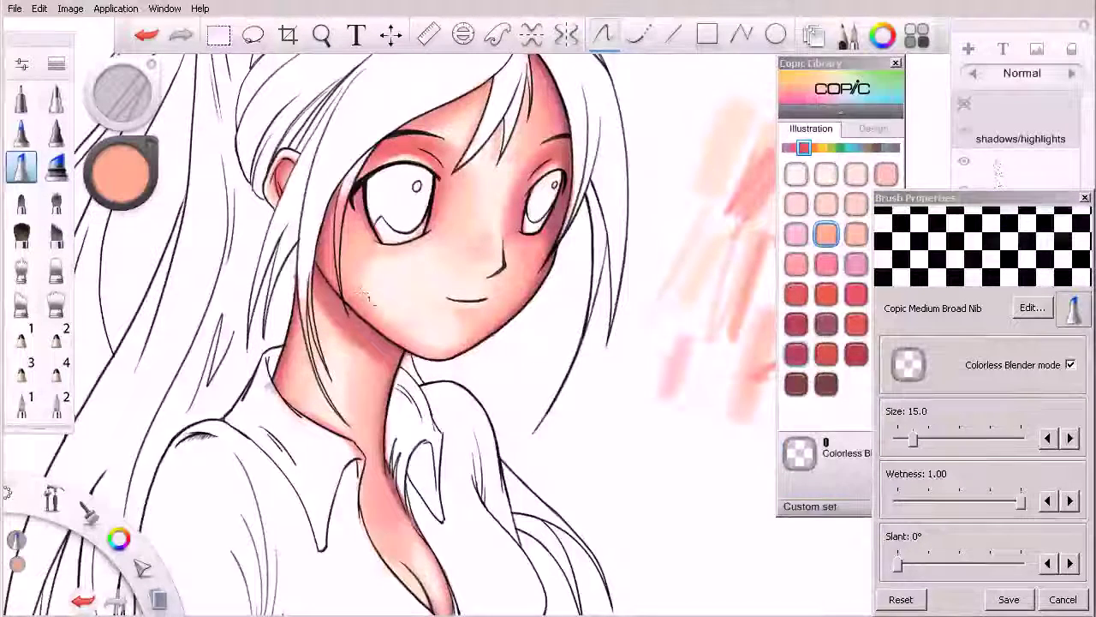
key(ctrl+z)
drag(678, 415, 675, 452)
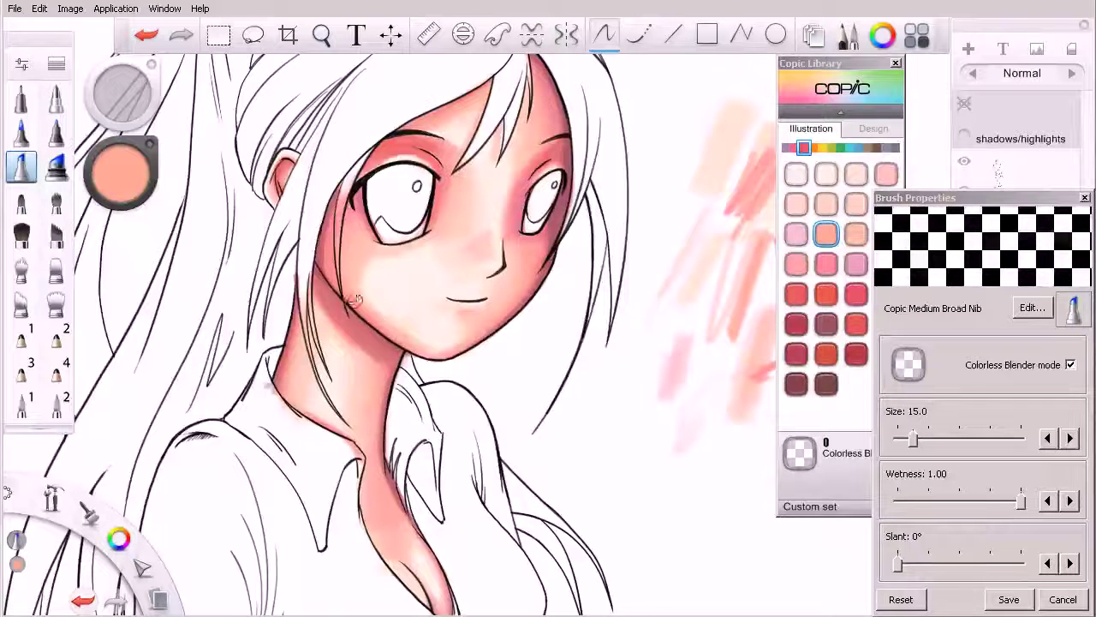
key(ctrl+z)
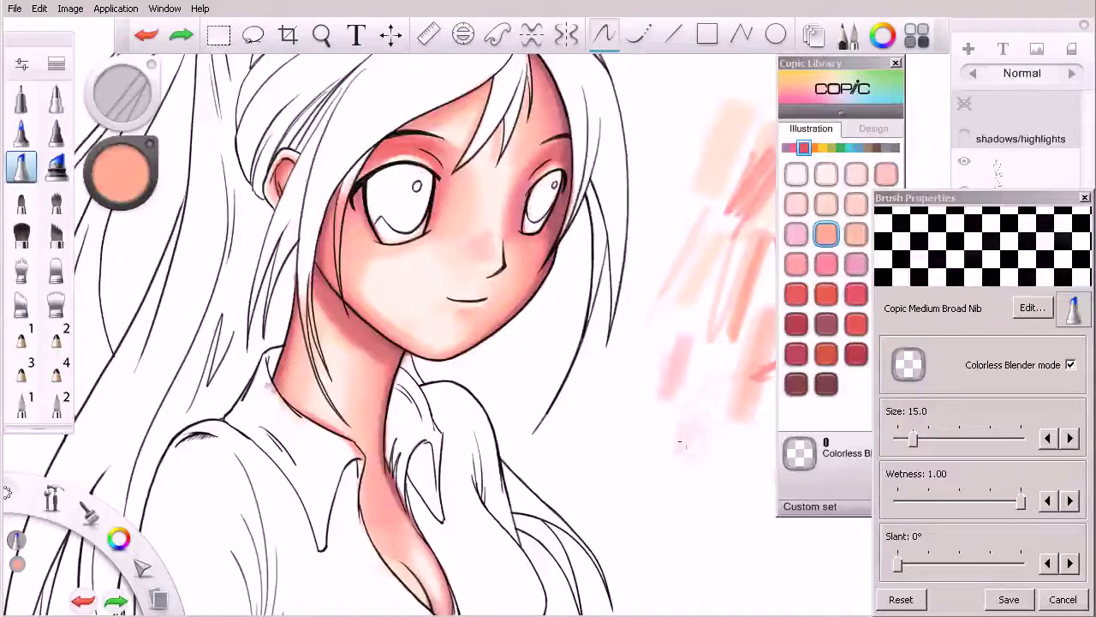
drag(683, 421, 698, 466)
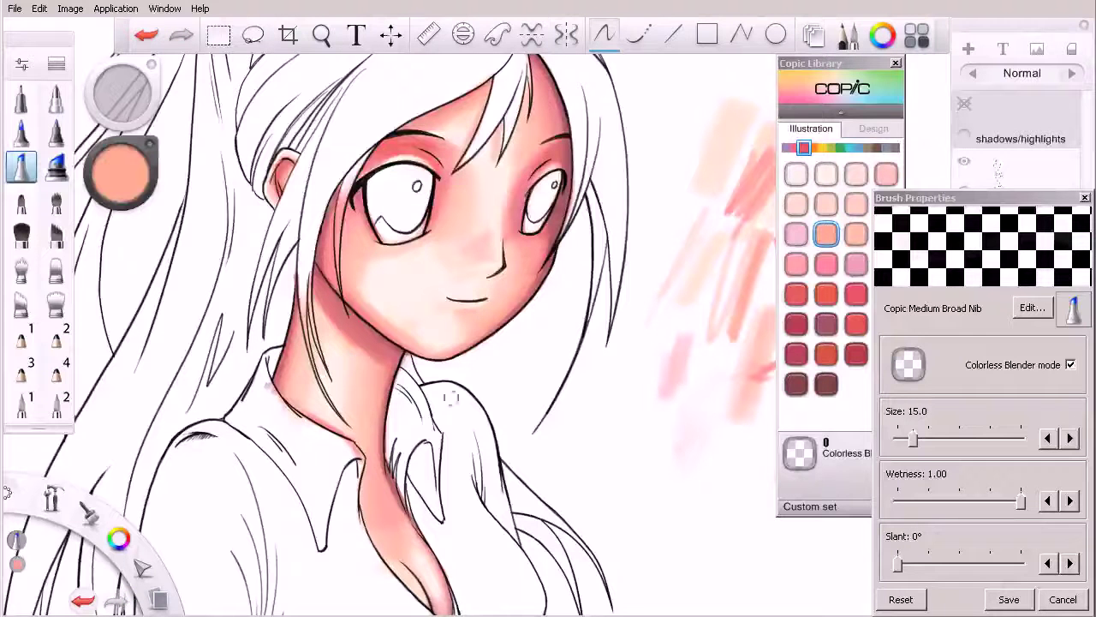
Step: Undo the blending stroke on the near cheek and blend the skin beside the nose with the Colorless Blender at size 15
drag(381, 308, 386, 312)
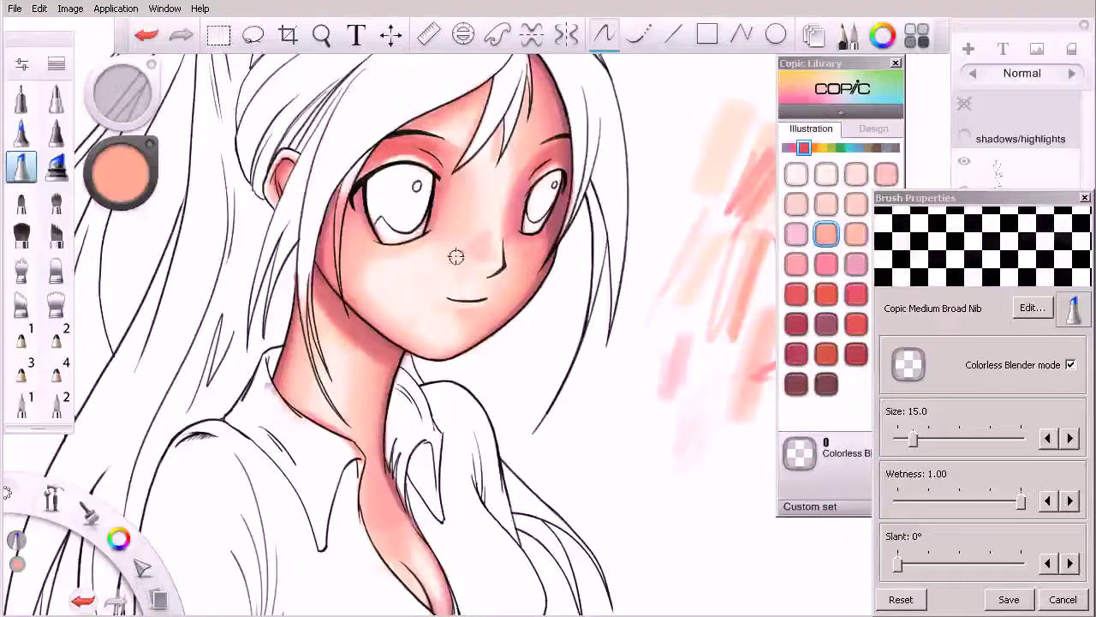
key(ctrl+z)
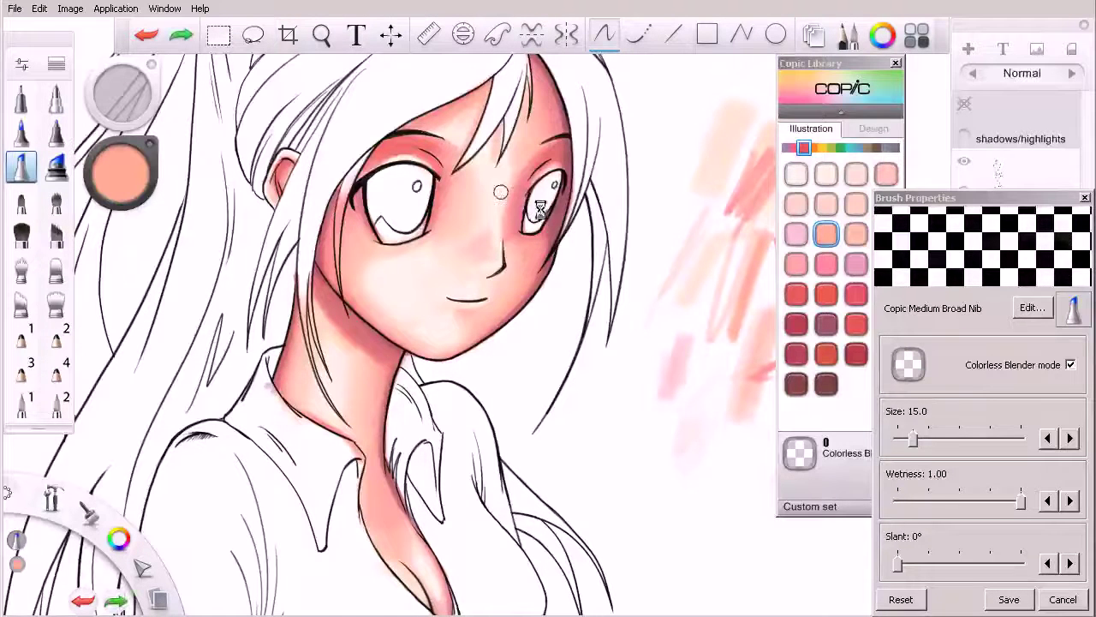
drag(448, 262, 452, 255)
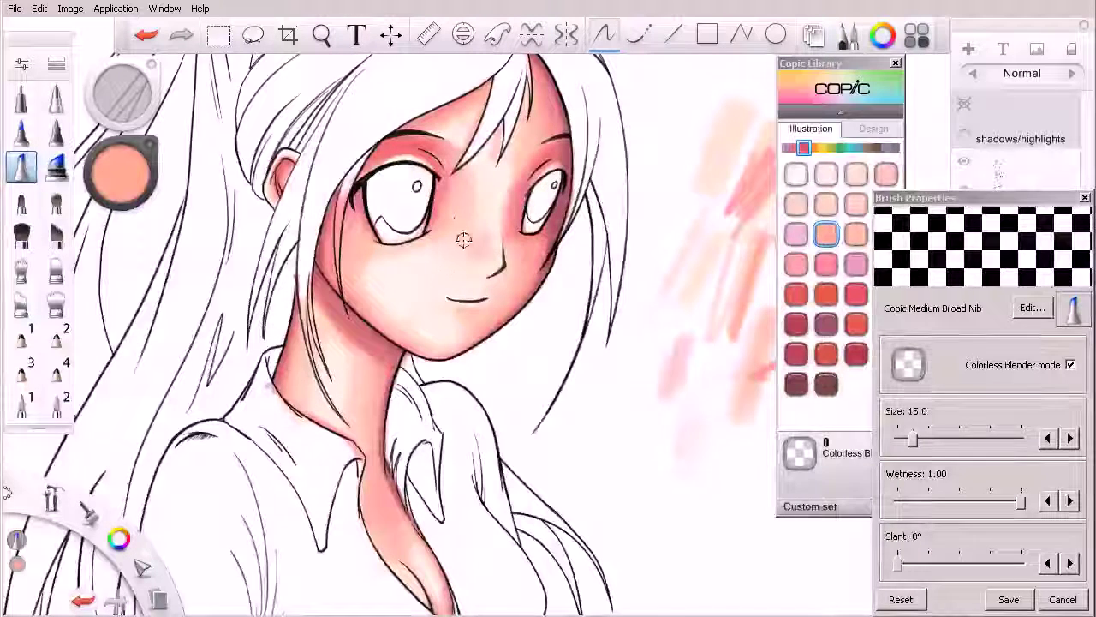
Step: Show the shadows/highlights layer to check the skin against it and hide it again
mouse_move(966, 124)
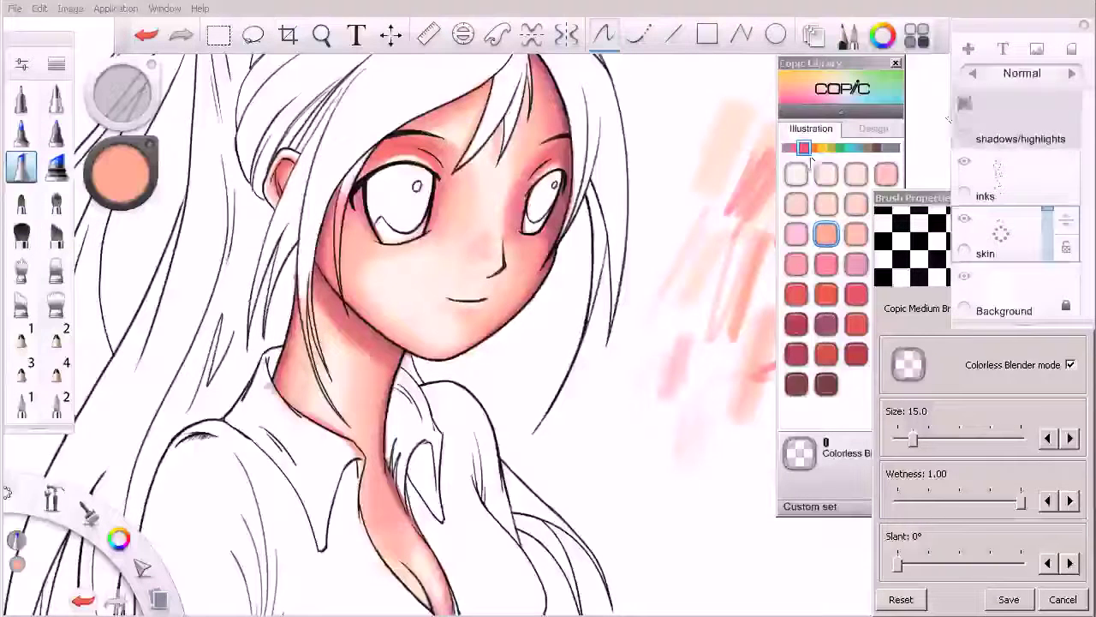
click(964, 104)
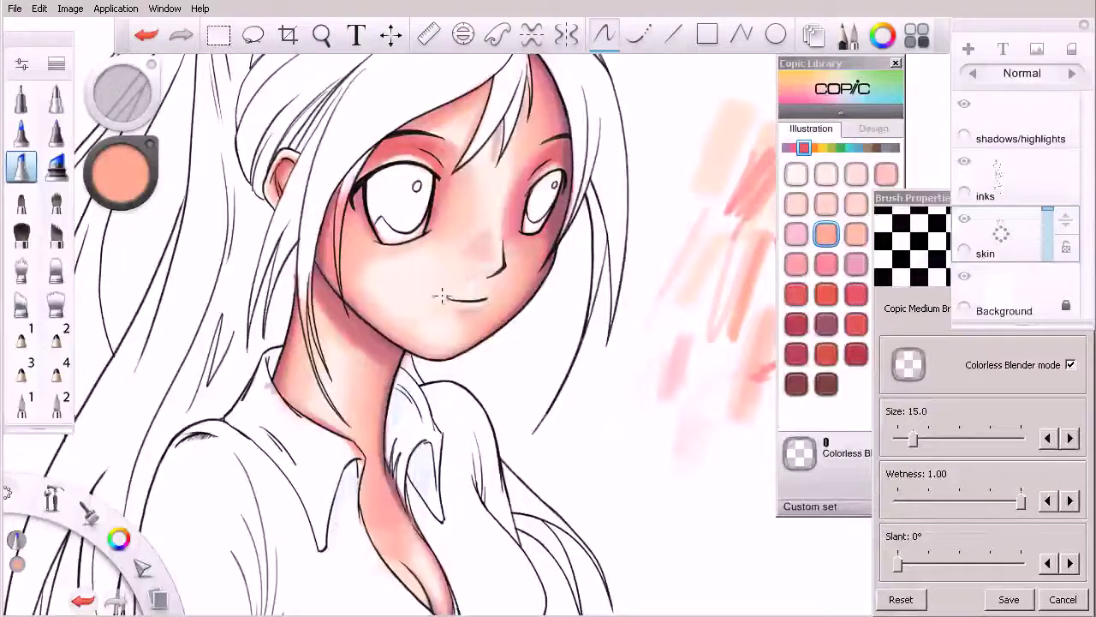
click(965, 103)
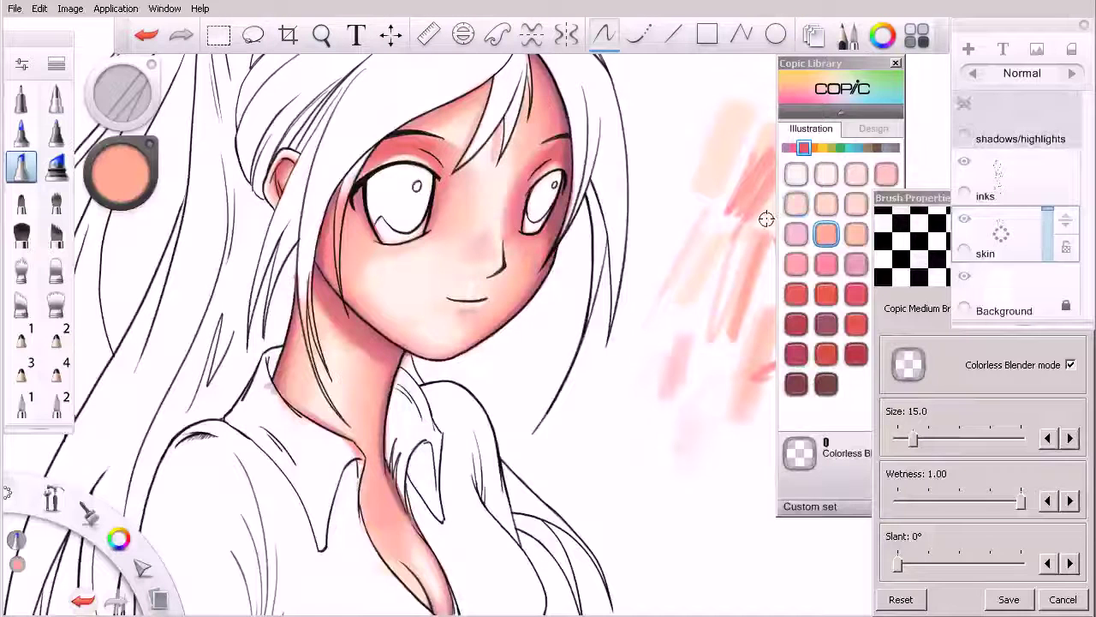
Step: Paint an R02 Flesh test stroke beside the pink swatches and turn Colorless Blender mode on for the skin near the mouth
key(e)
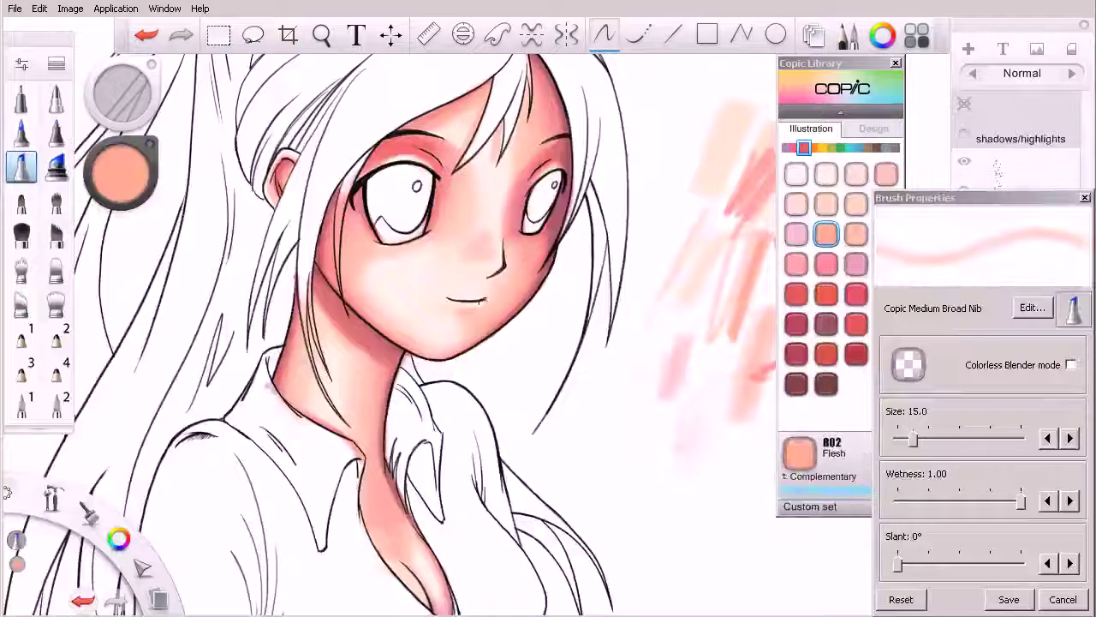
drag(708, 333, 688, 414)
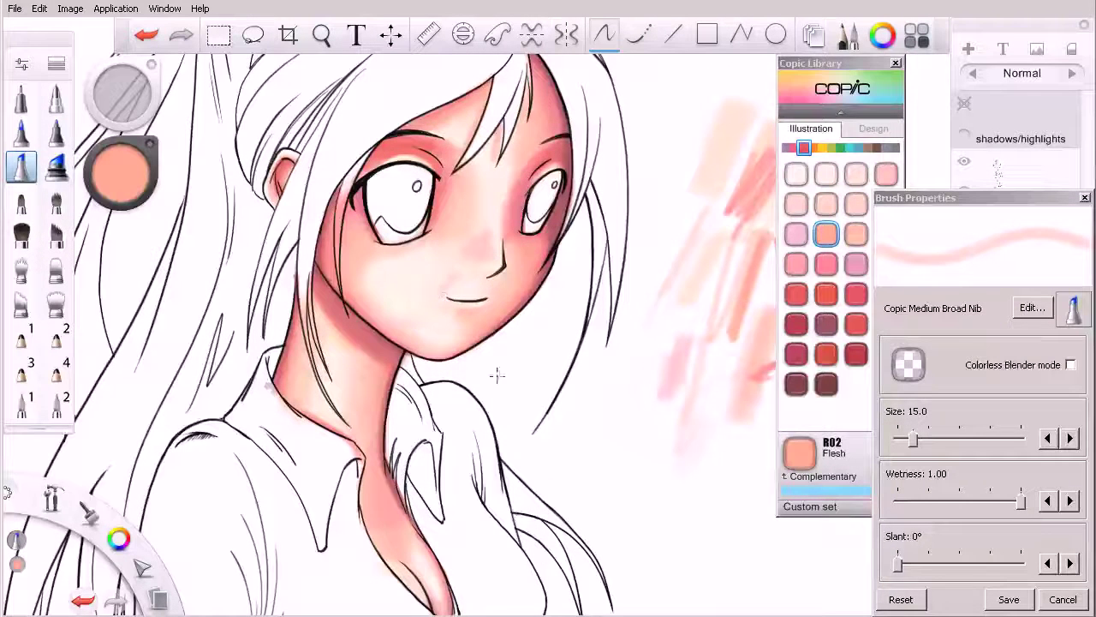
click(1071, 364)
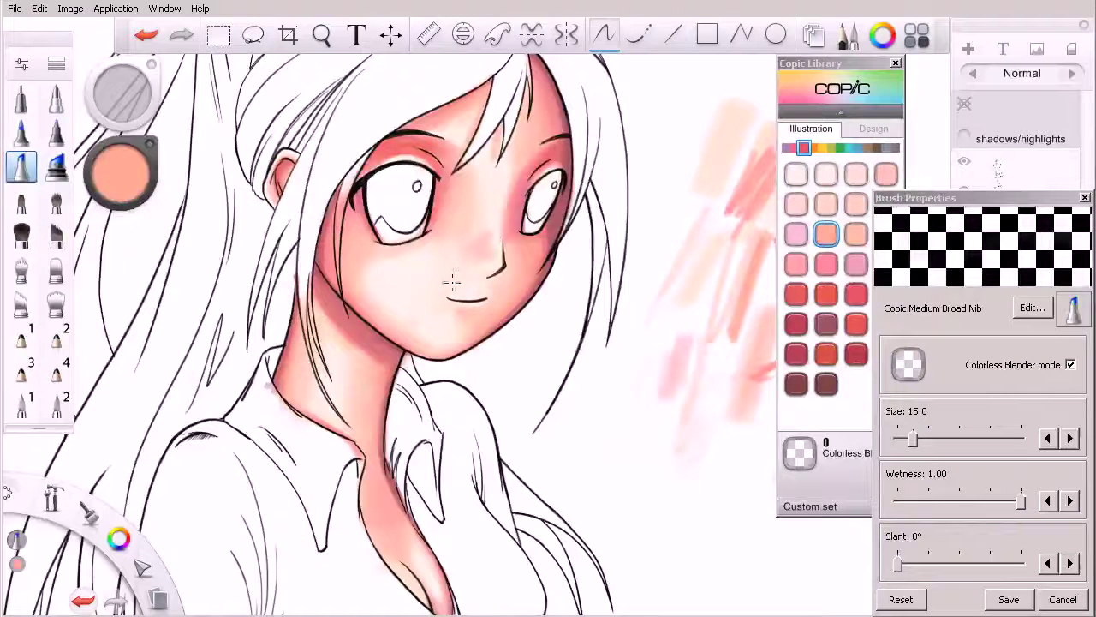
Step: Touch up the skin around the nose with R02 Flesh at size 15 and switch back to the Colorless Blender
click(1070, 364)
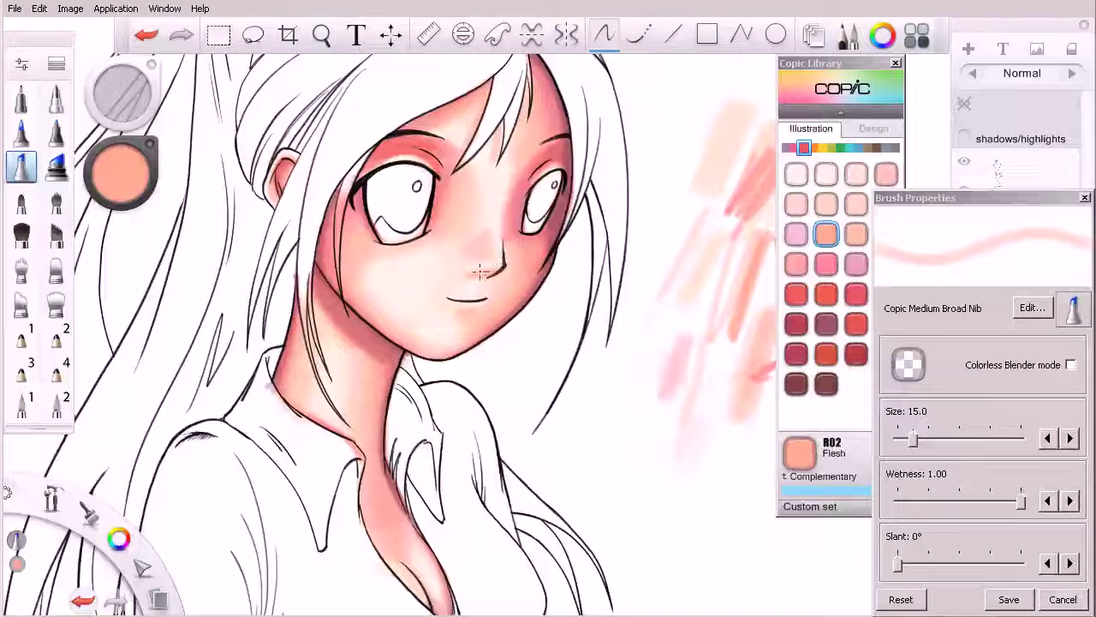
key(e)
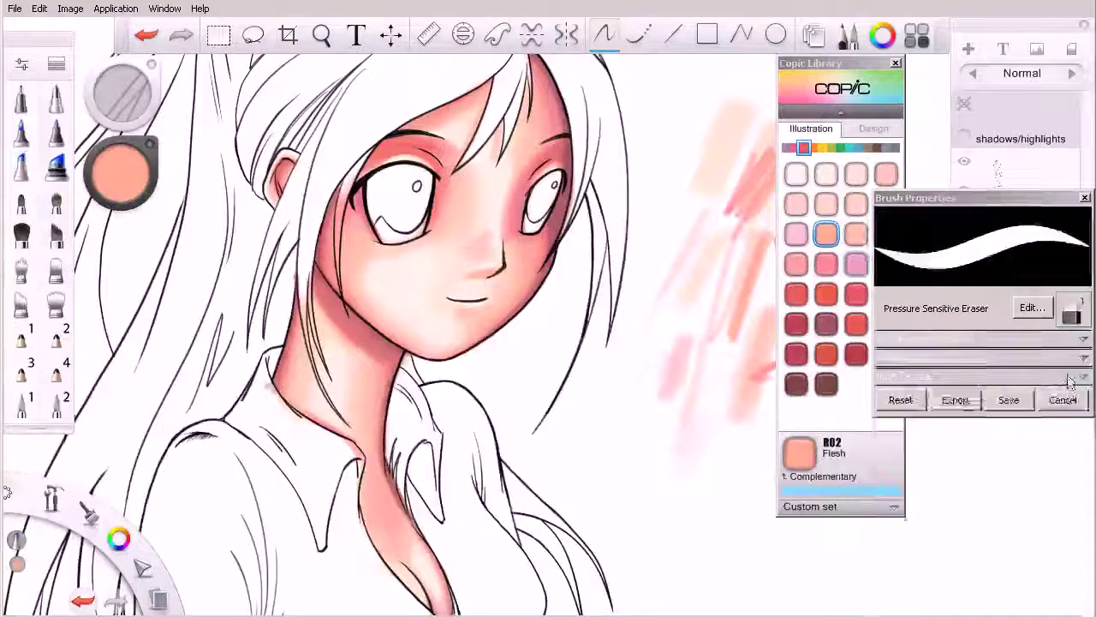
key(e)
click(1071, 365)
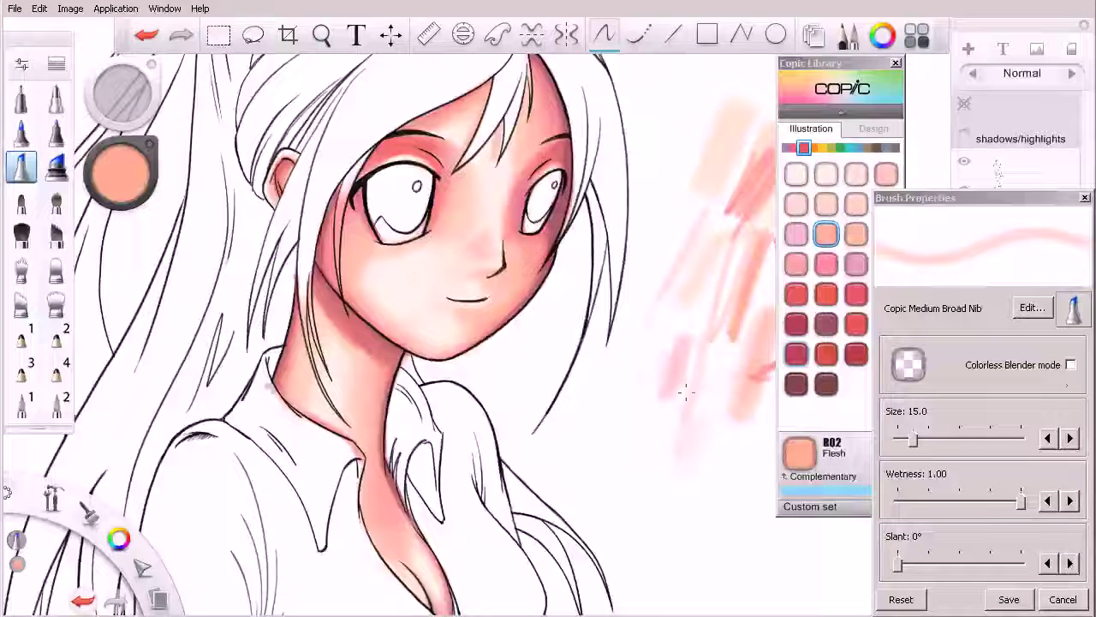
click(1070, 366)
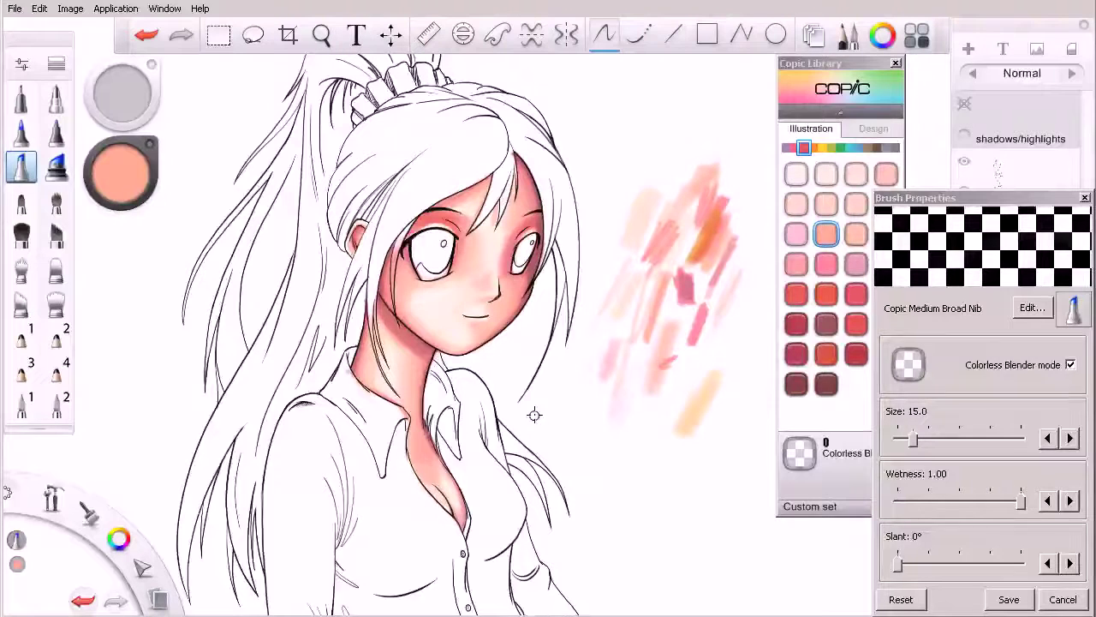
Step: Choose RV93 Smoky Purple from the red-violet Copic colors and paint a test stroke beside the pink swatches
mouse_move(495, 302)
mouse_down()
mouse_move(494, 276)
mouse_move(665, 233)
mouse_up()
key(space)
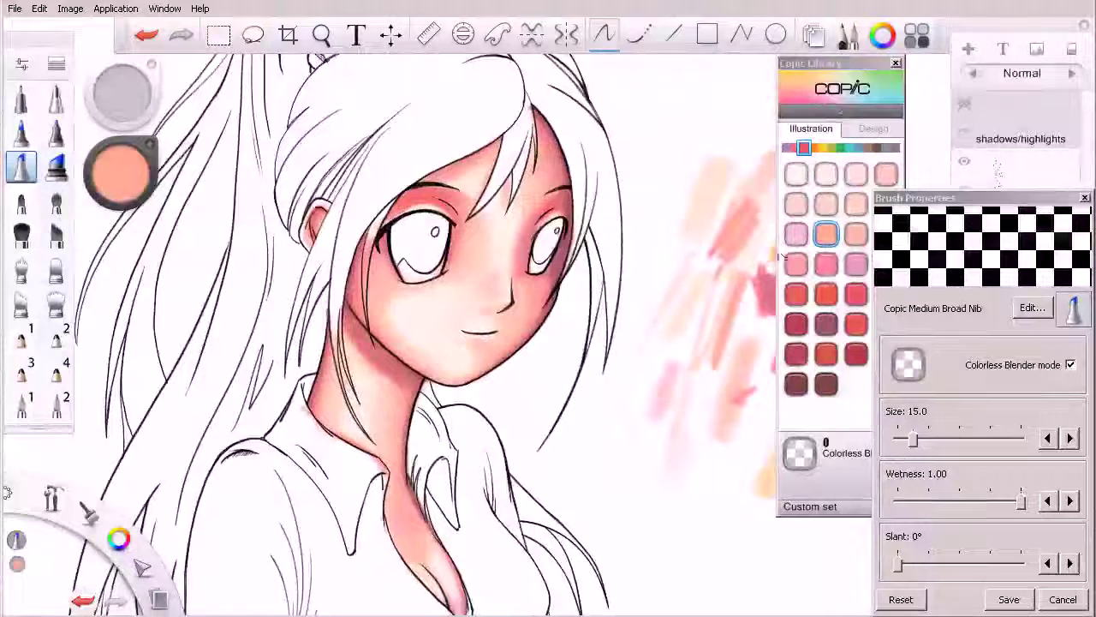
click(825, 322)
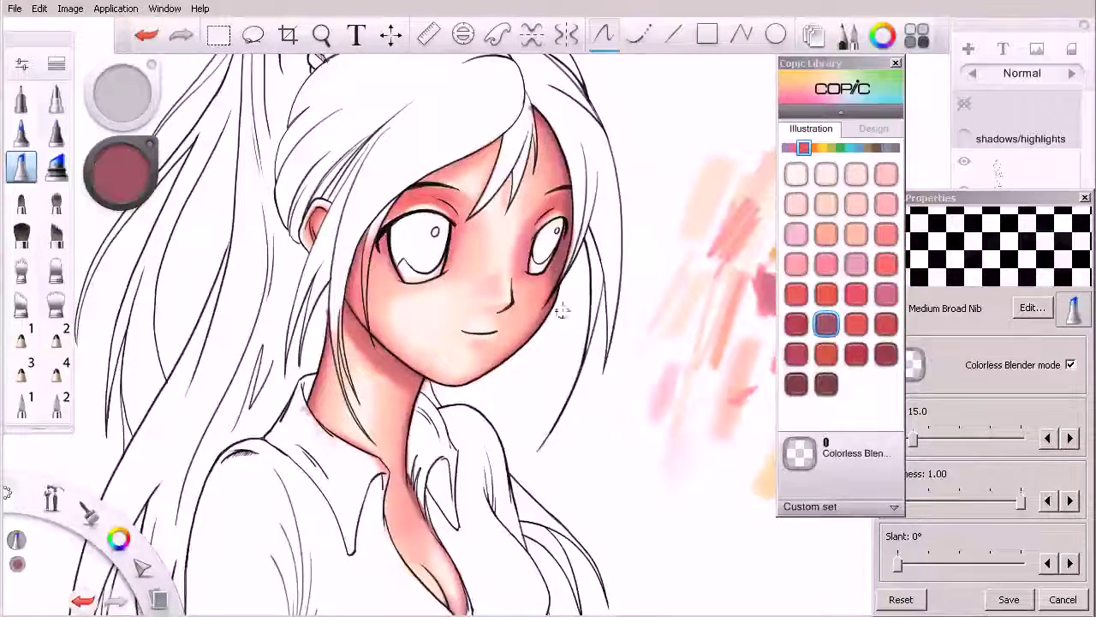
click(856, 264)
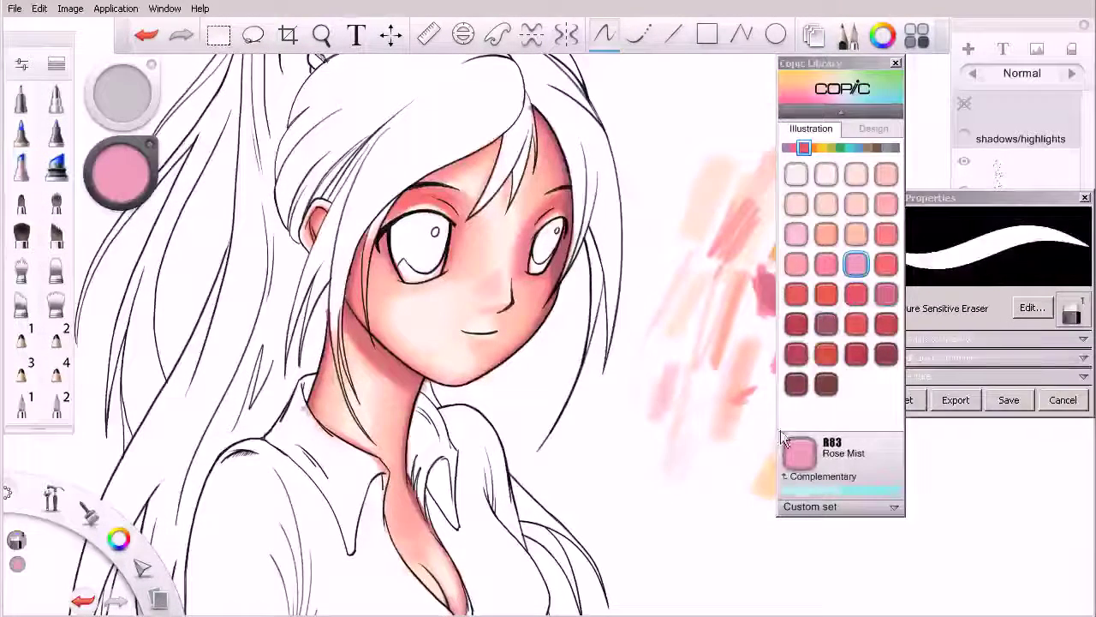
click(797, 148)
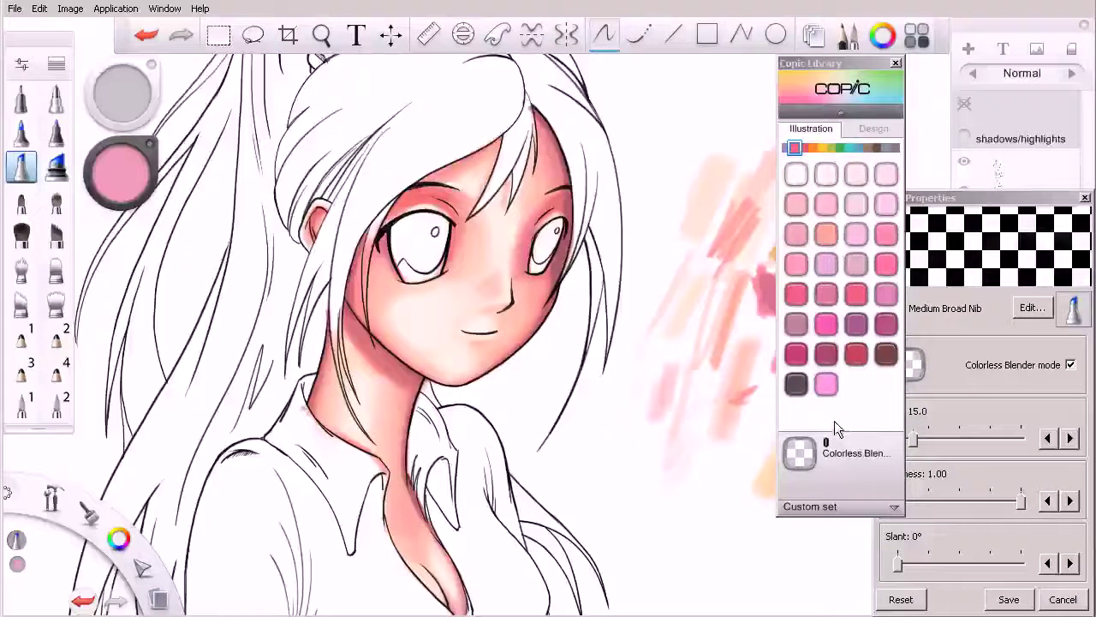
click(853, 270)
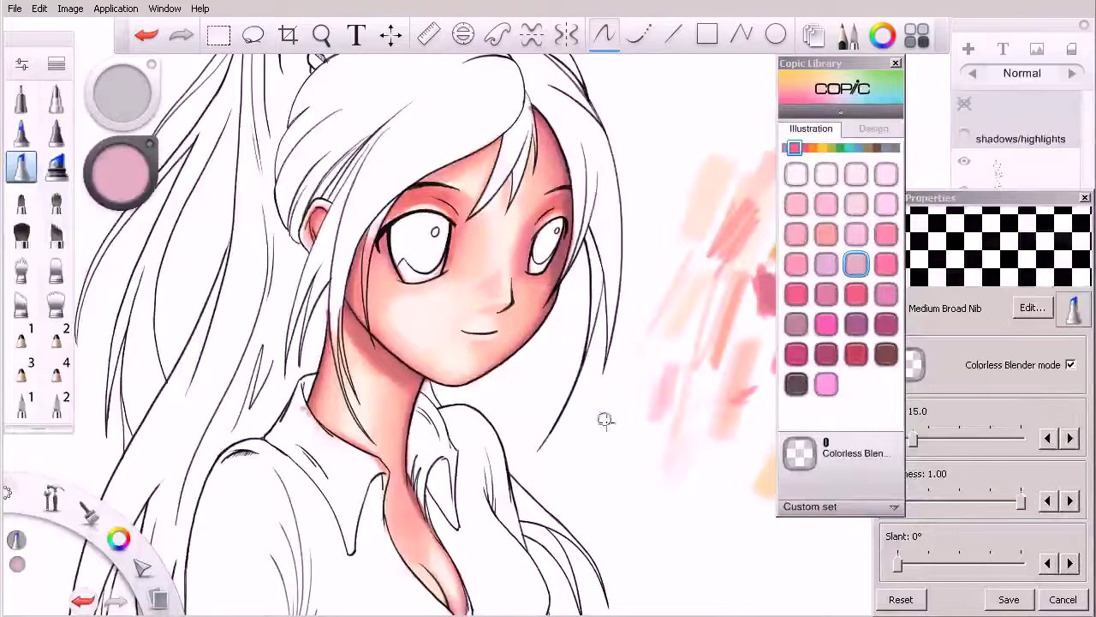
mouse_move(721, 437)
mouse_down()
mouse_move(718, 493)
mouse_move(734, 490)
mouse_move(744, 467)
mouse_move(740, 490)
mouse_move(741, 426)
mouse_move(730, 452)
mouse_move(727, 427)
mouse_move(717, 501)
mouse_move(730, 506)
mouse_move(734, 455)
mouse_up()
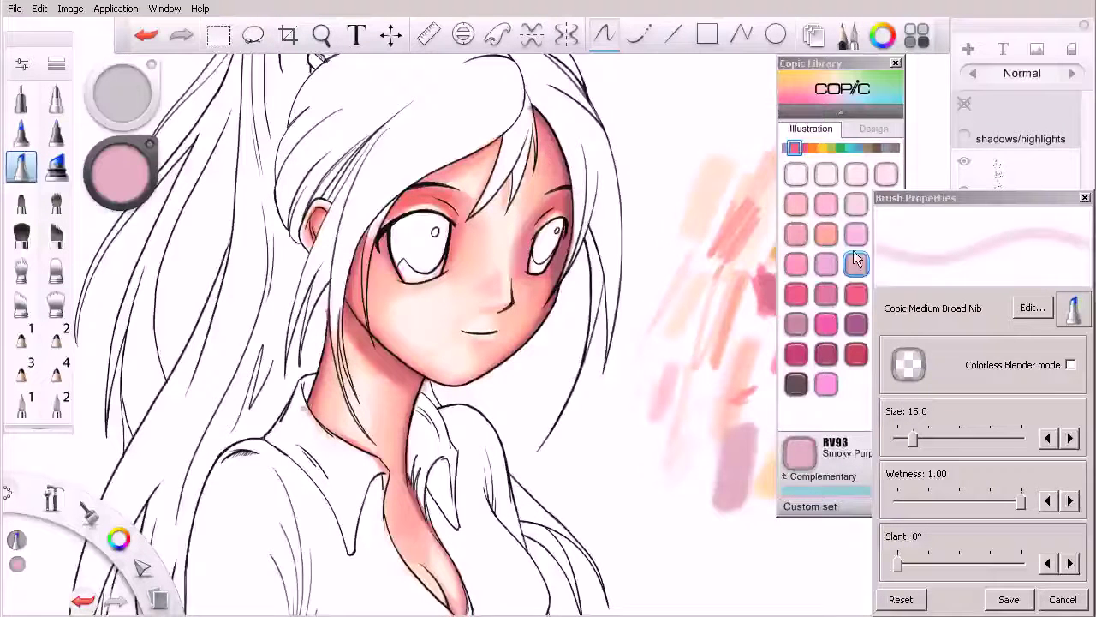
Step: Shade the jawline from the chin to the far cheek with RV95 Baby Blossoms and erase the color outside the outline
click(802, 326)
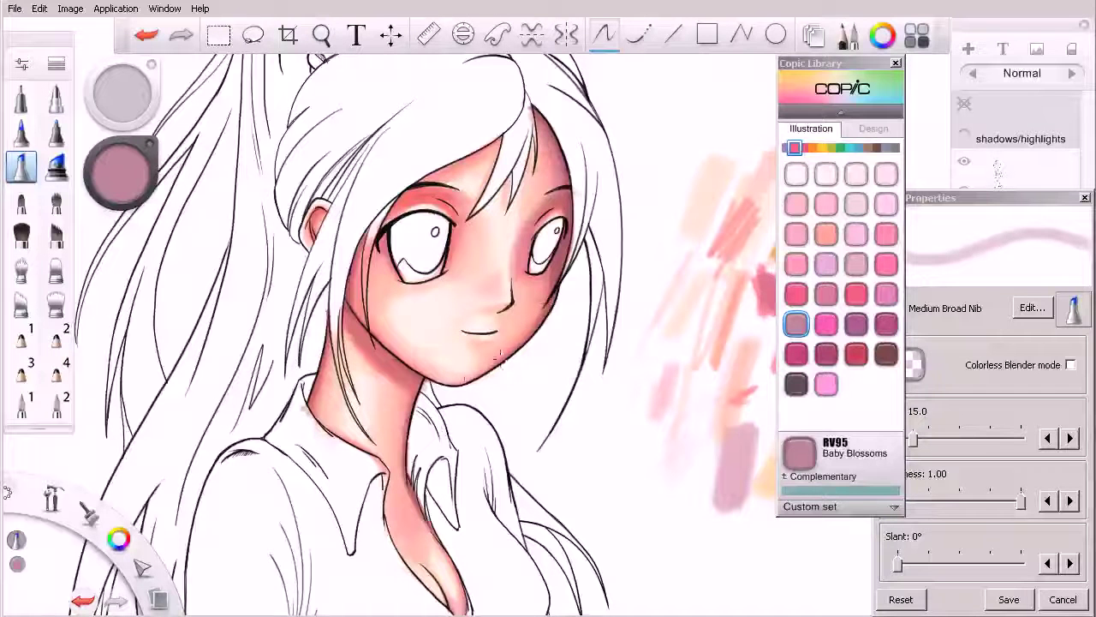
drag(463, 381, 552, 313)
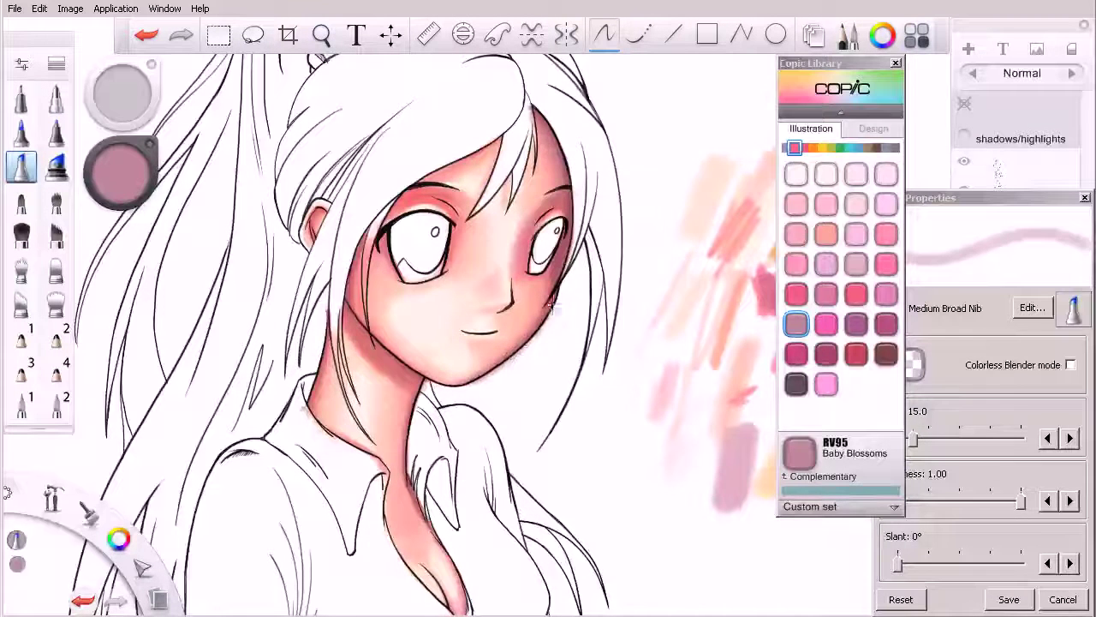
key(e)
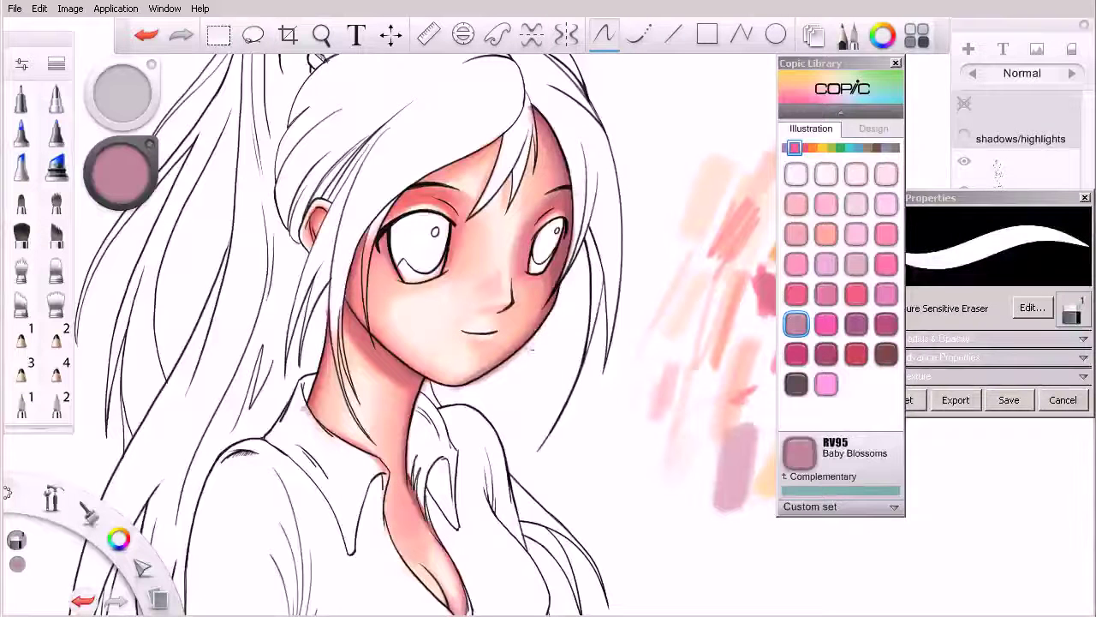
drag(499, 370, 535, 344)
mouse_move(452, 391)
mouse_down()
mouse_move(527, 354)
mouse_move(552, 325)
mouse_move(492, 381)
mouse_move(544, 333)
mouse_move(480, 385)
mouse_move(546, 330)
mouse_move(466, 394)
mouse_move(444, 393)
mouse_move(475, 379)
mouse_up()
Step: Return to the Copic Medium Broad Nib with Colorless Blender mode on and check the skin shading against the whole figure
click(21, 167)
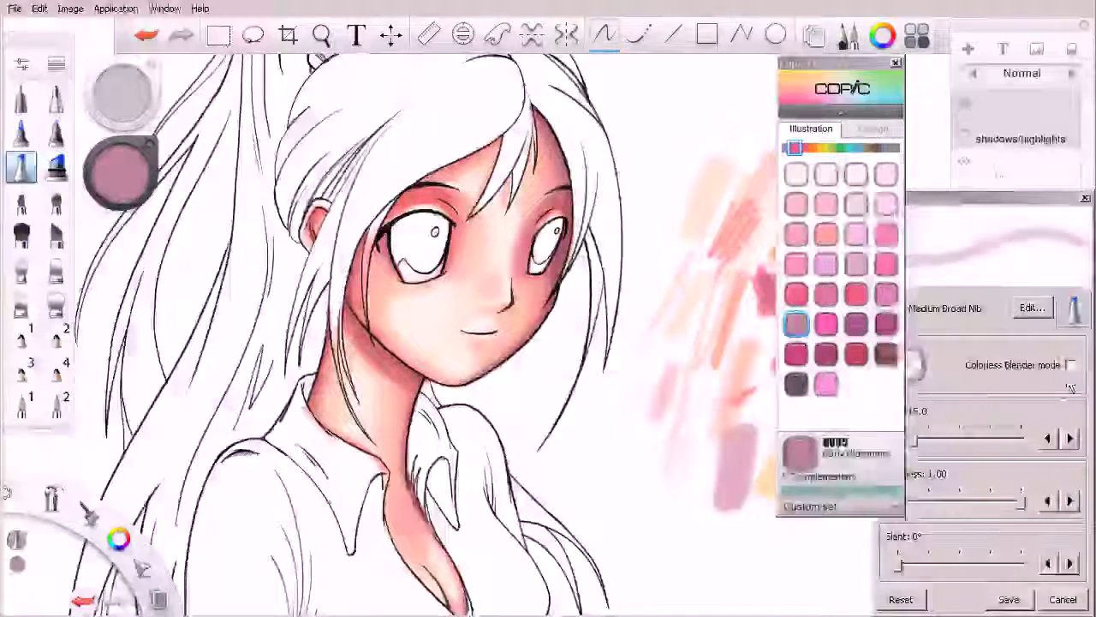
click(1070, 365)
scroll(689, 441, down, 4)
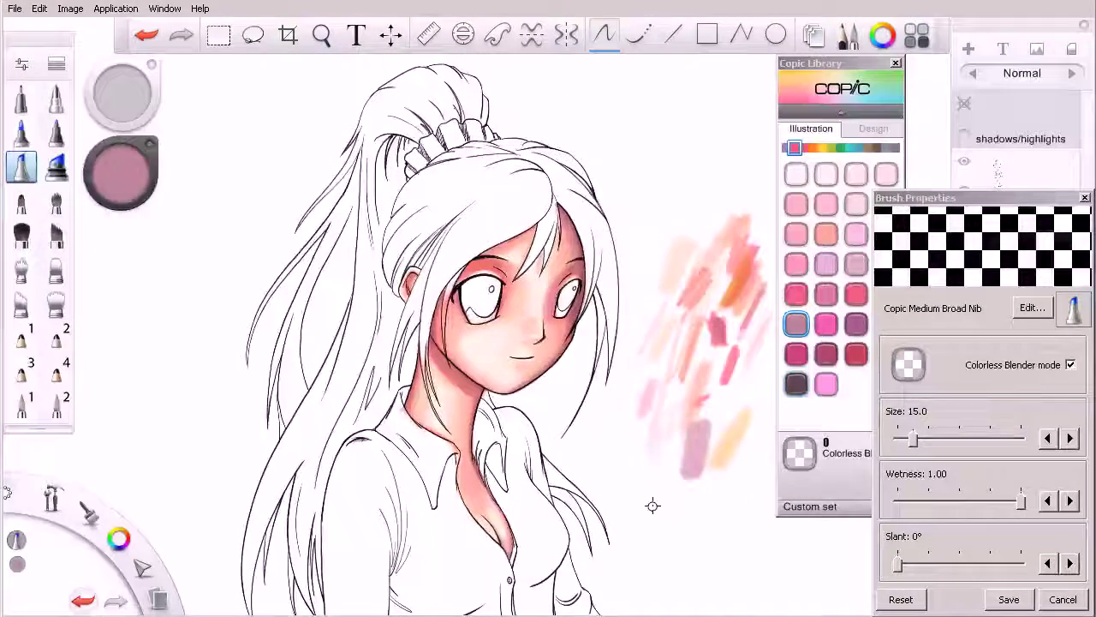
scroll(545, 332, down, 2)
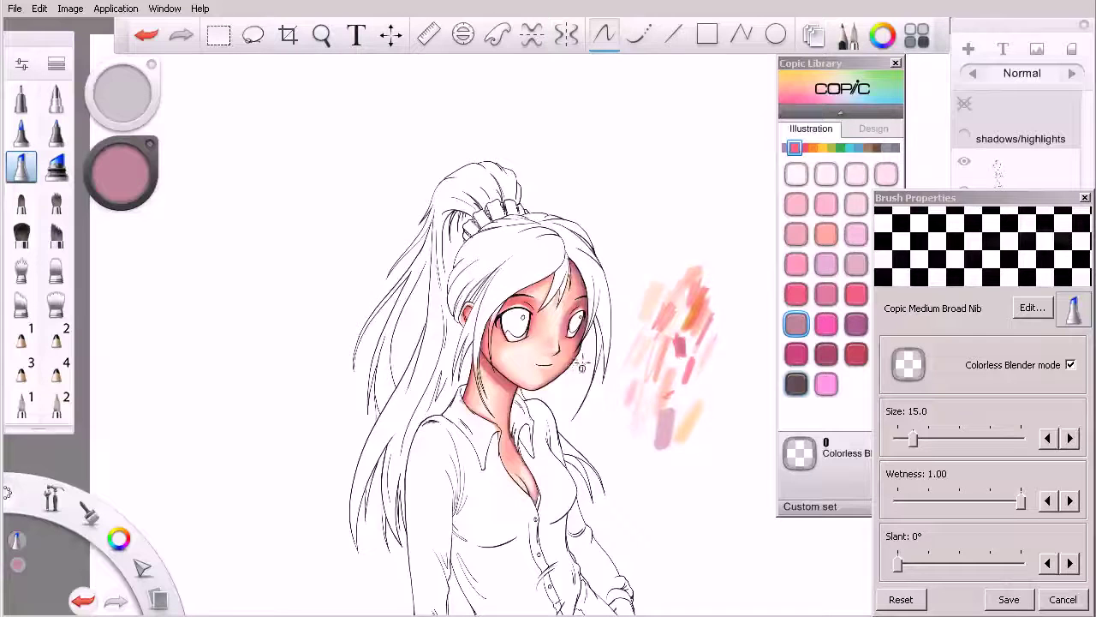
scroll(565, 369, down, 2)
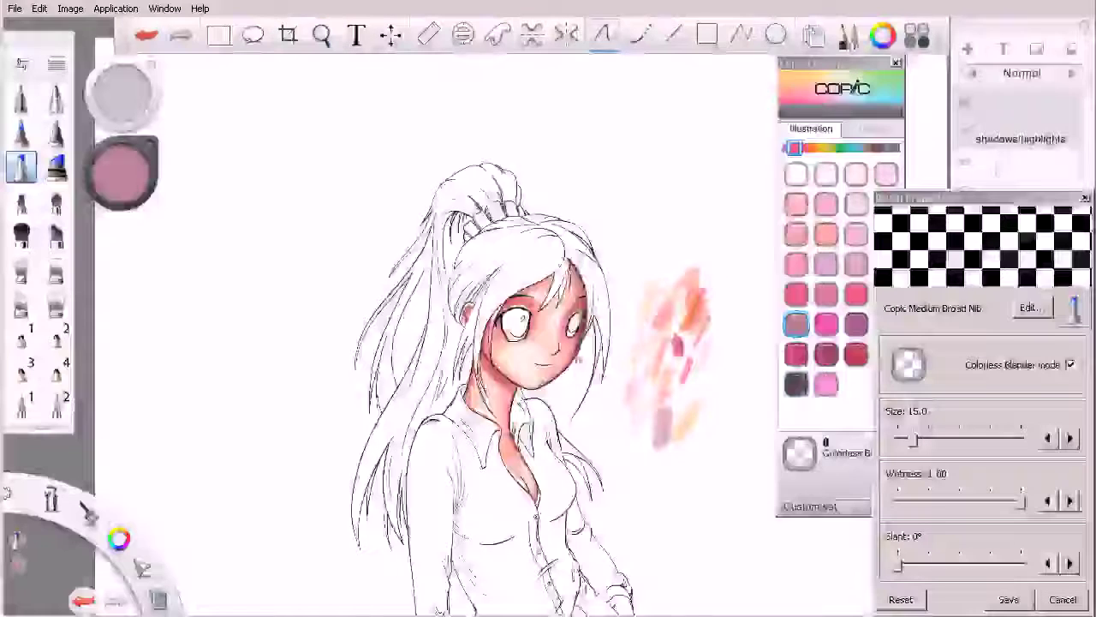